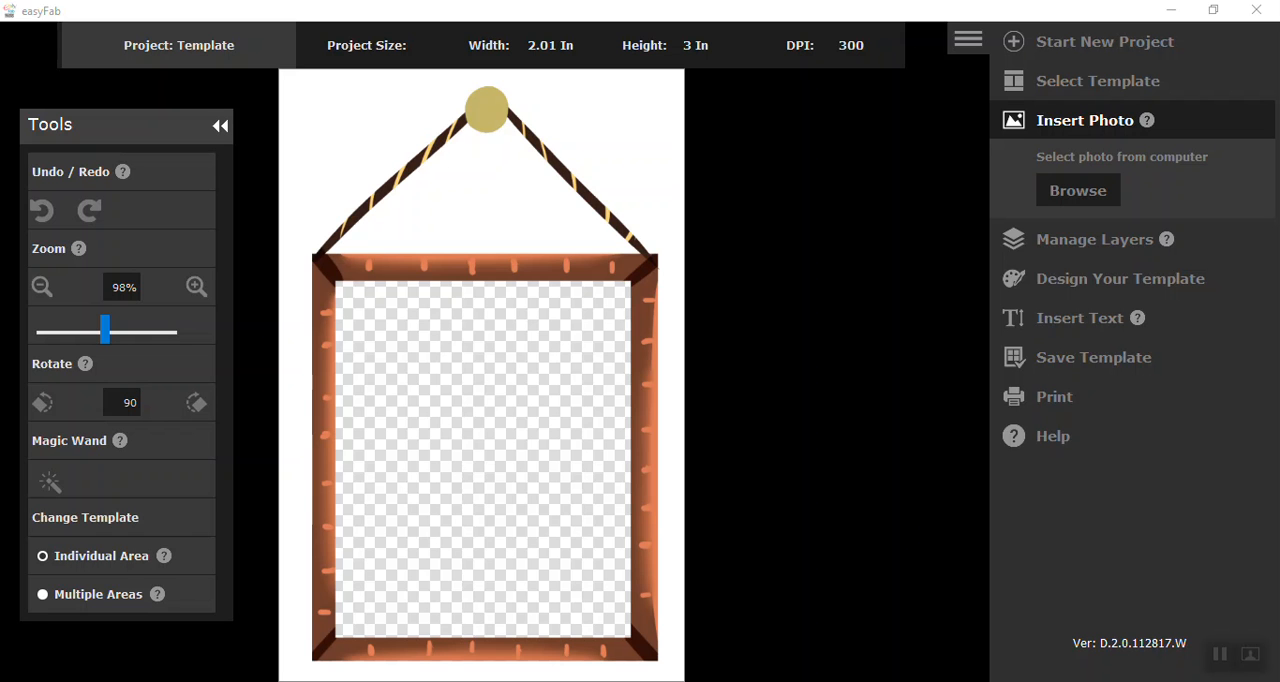
Start a new Template project and load the brown hanging-frame image from the computer as its template
{"action": "left_click", "coordinate": [1013, 46]}
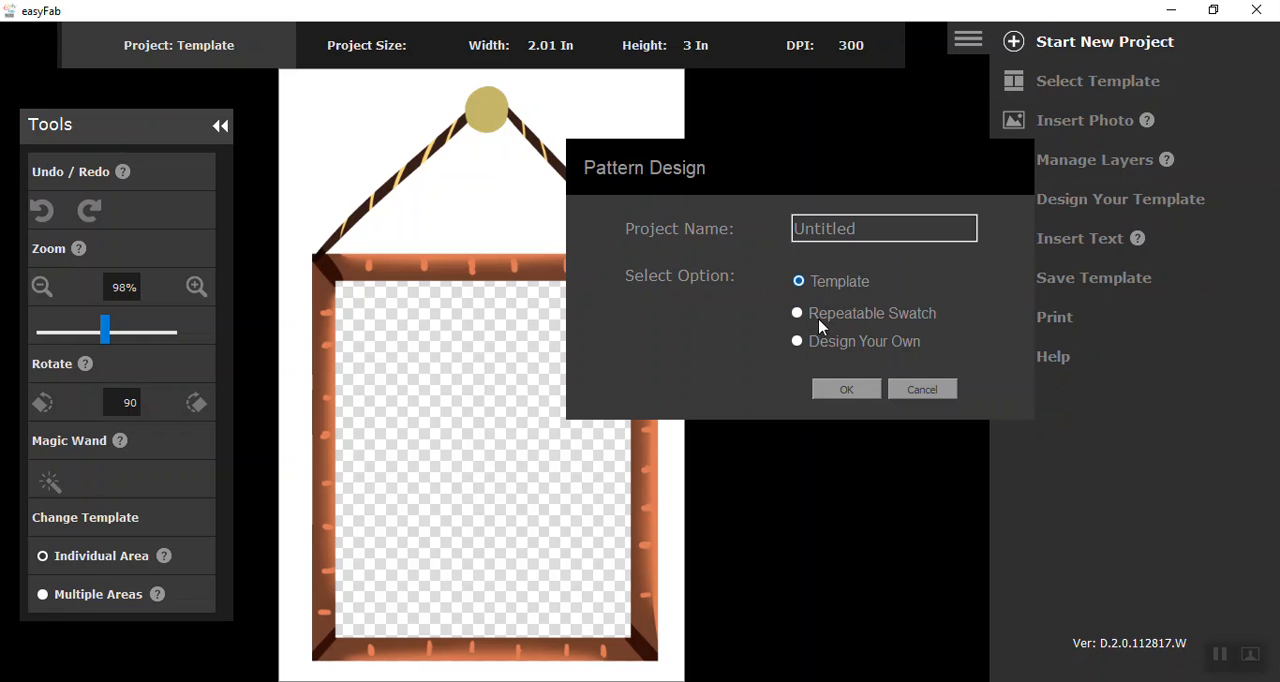
{"action": "left_click", "coordinate": [847, 390]}
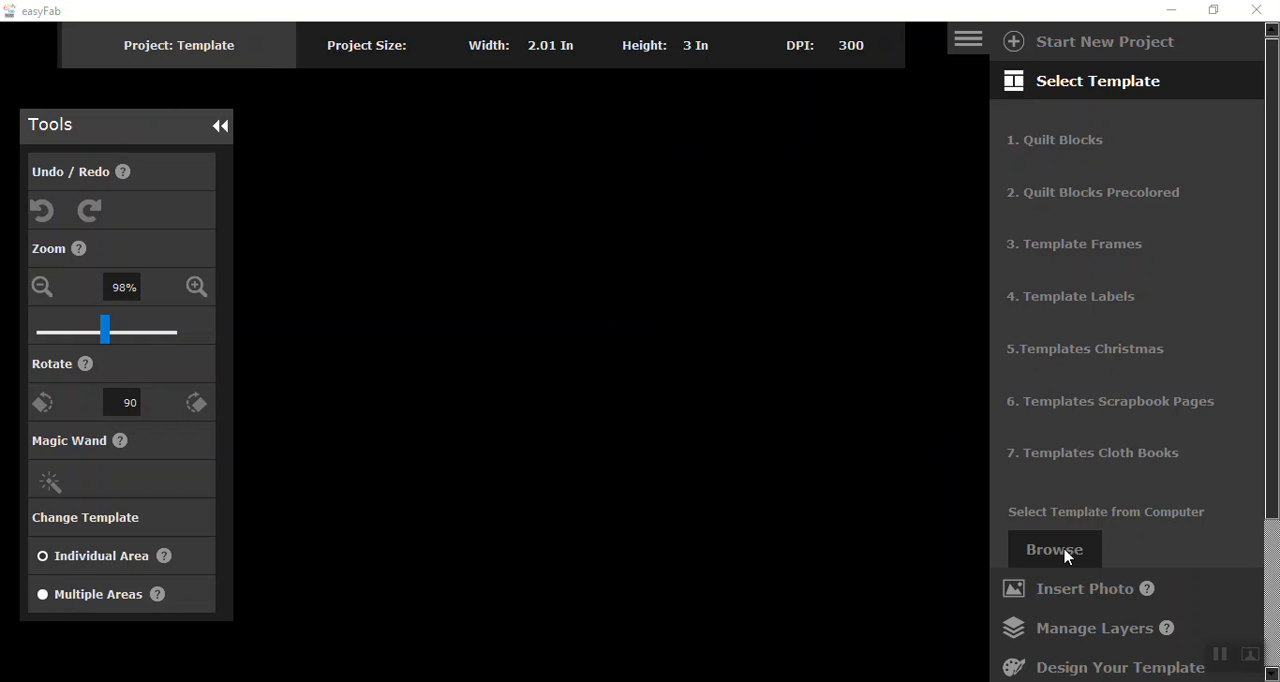
{"action": "left_click", "coordinate": [1068, 553]}
{"action": "left_click", "coordinate": [417, 245]}
{"action": "left_click", "coordinate": [1120, 647]}
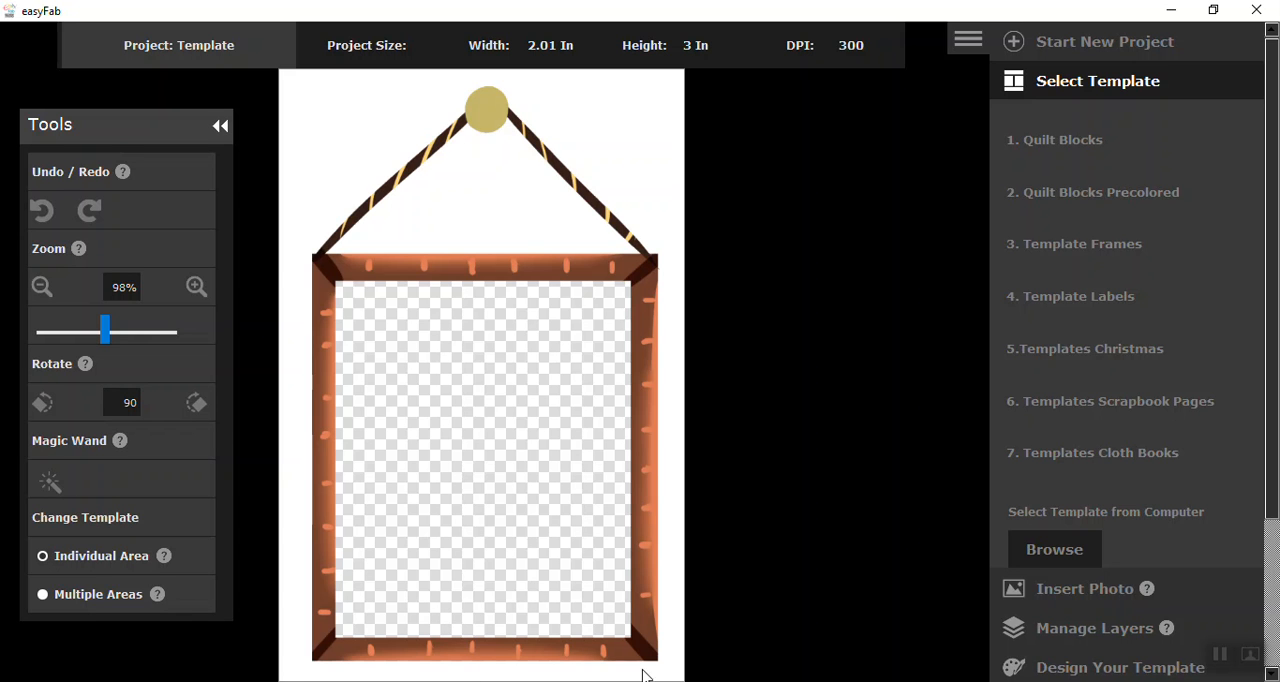
Insert the family photo "images (44)" from the Pictures folder into the project
{"action": "left_click", "coordinate": [1070, 594]}
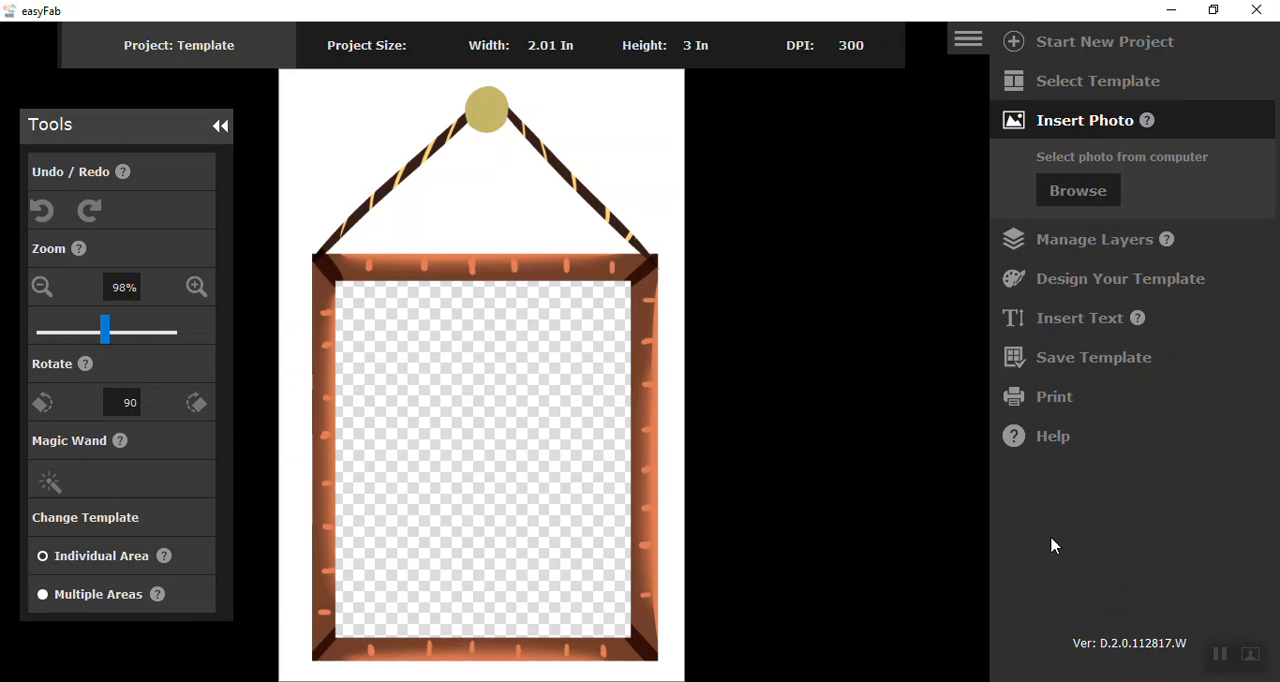
{"action": "left_click", "coordinate": [1066, 202]}
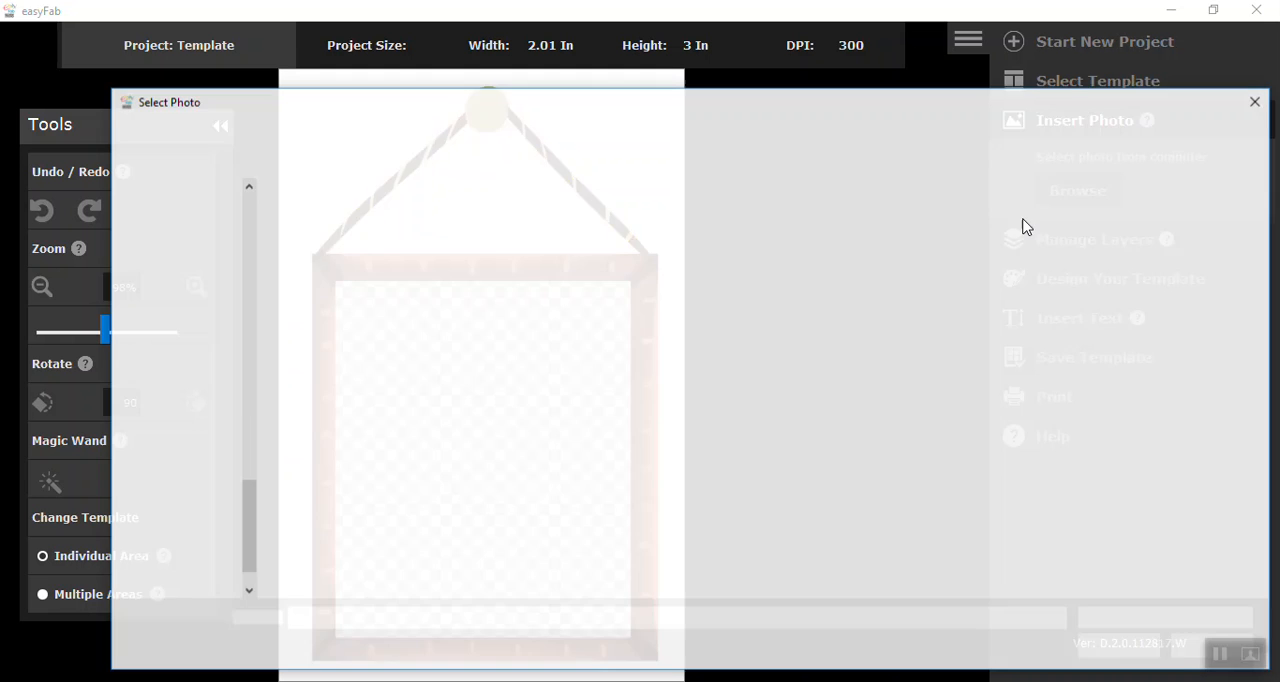
{"action": "left_click", "coordinate": [540, 137]}
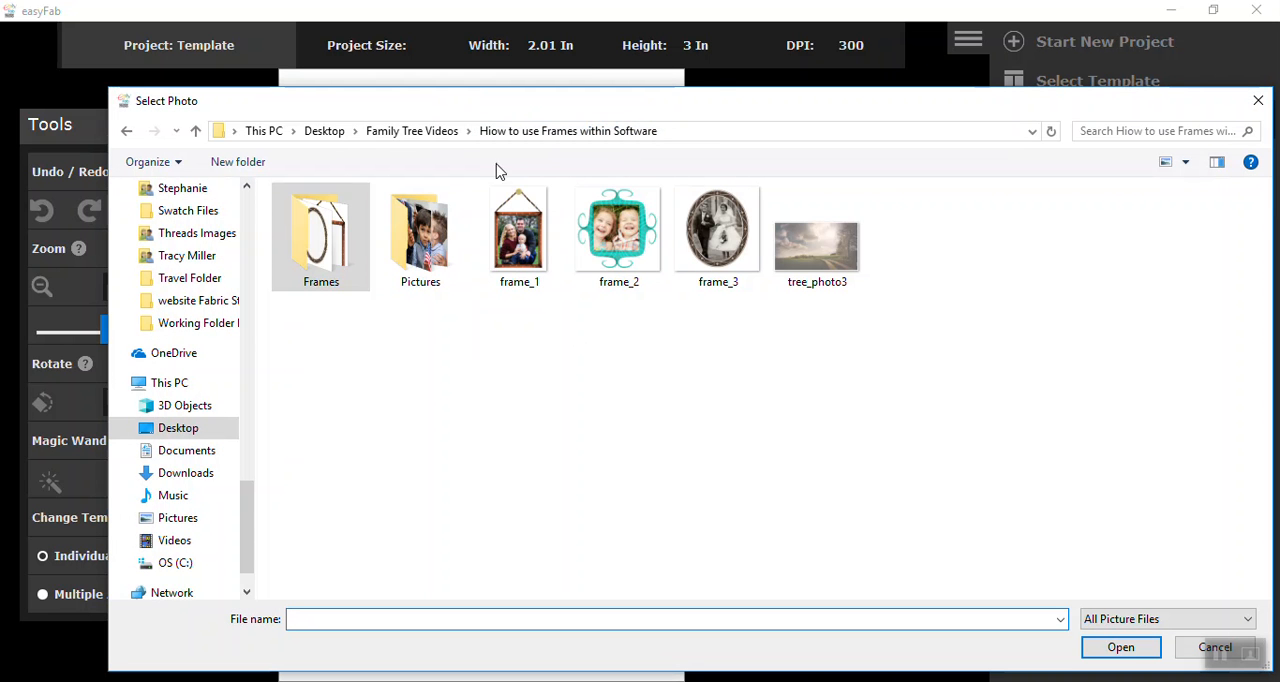
{"action": "double_click", "coordinate": [437, 243]}
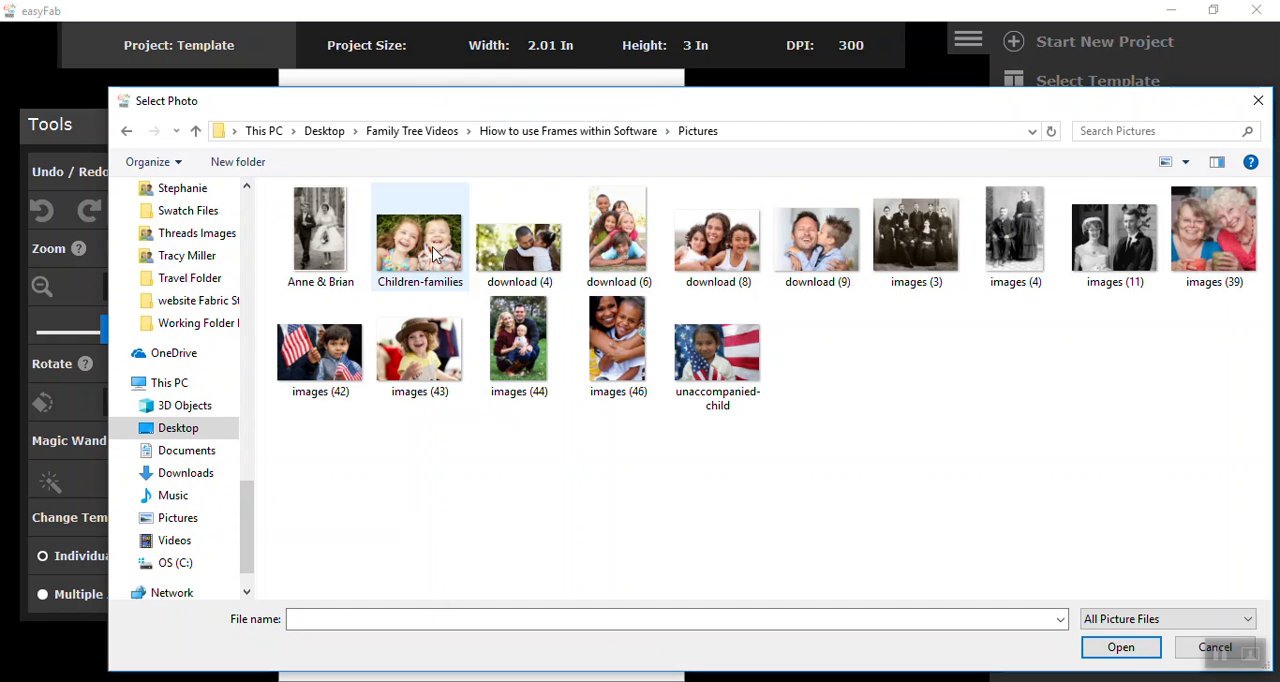
{"action": "left_click", "coordinate": [520, 347]}
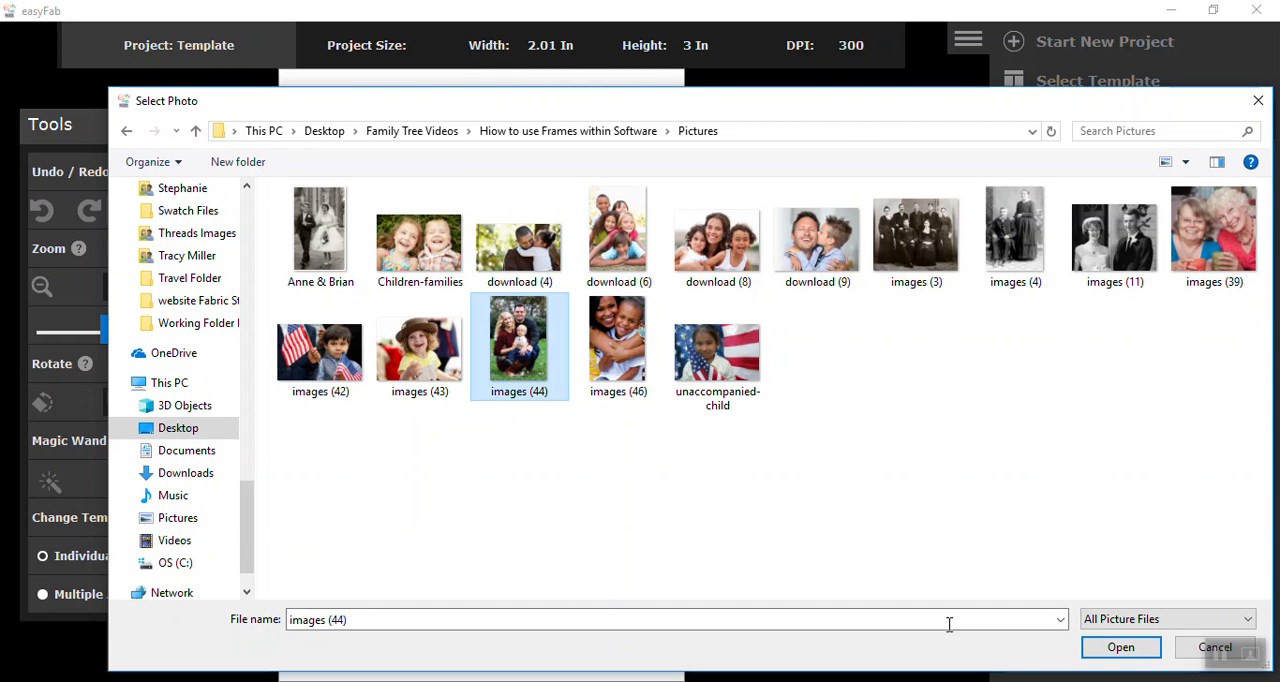
{"action": "left_click", "coordinate": [1108, 649]}
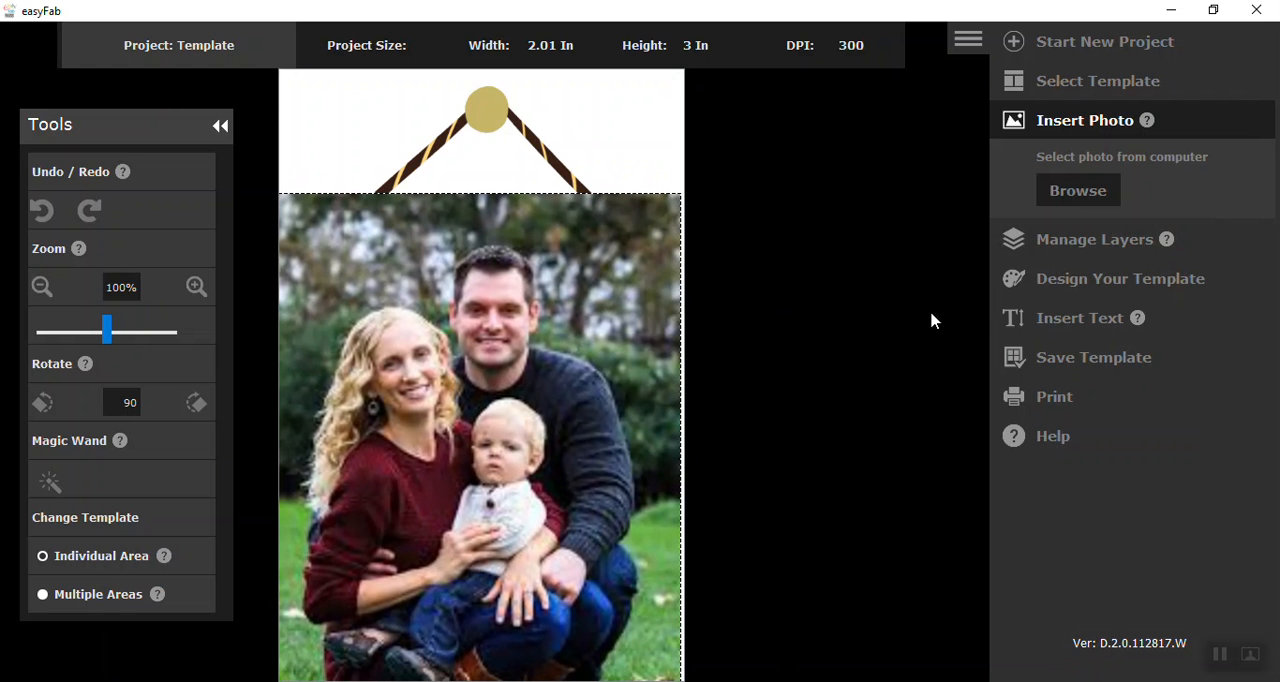
Place the images (44) layer behind the Template layer and shift the photo so the family sits inside the frame opening
{"action": "left_click", "coordinate": [1056, 250]}
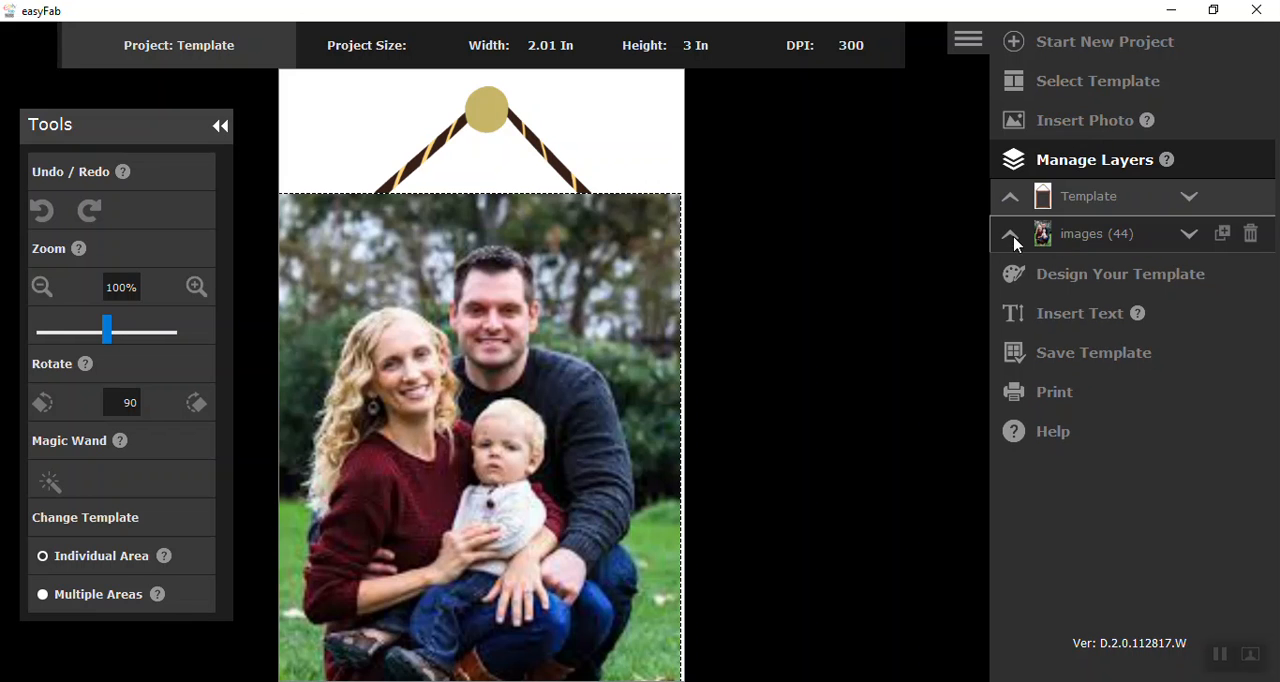
{"action": "left_click", "coordinate": [1010, 236]}
{"action": "left_click_drag", "start_coordinate": [548, 422], "coordinate": [566, 463]}
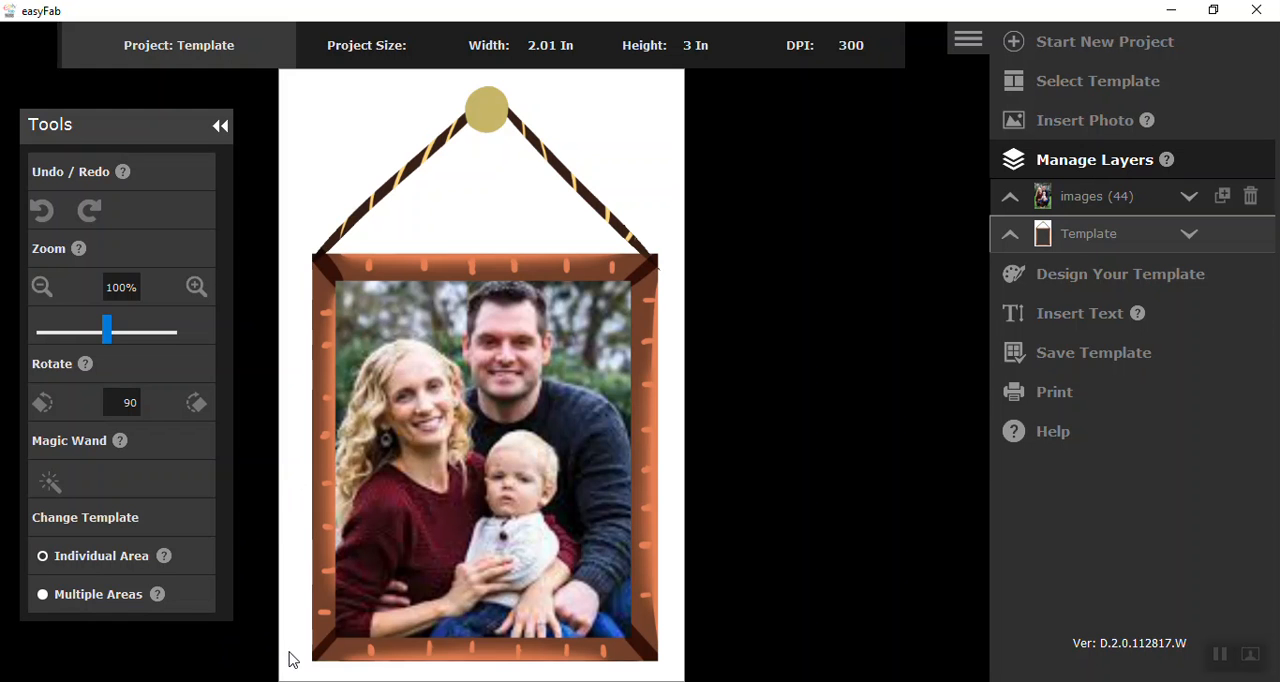
Try removing the template's white background around the frame and inside the hanging cord with the Magic Wand
{"action": "left_click", "coordinate": [49, 485]}
{"action": "left_click", "coordinate": [370, 135]}
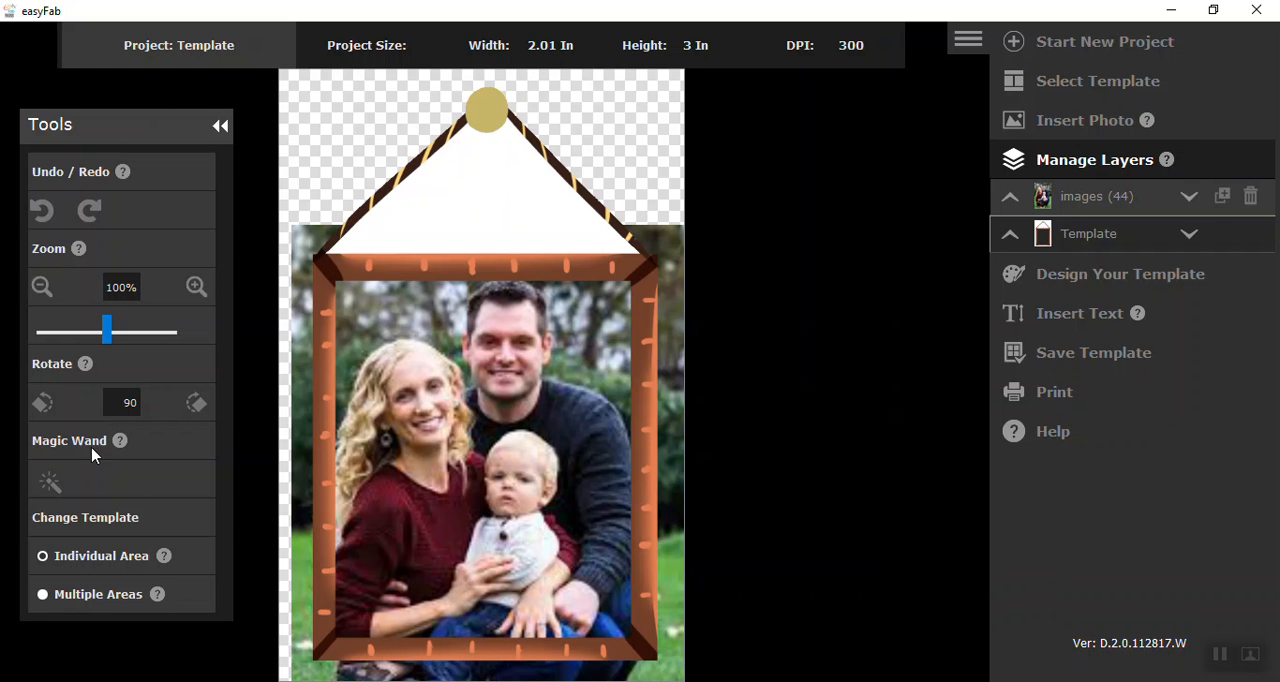
{"action": "left_click", "coordinate": [52, 485]}
{"action": "left_click", "coordinate": [474, 209]}
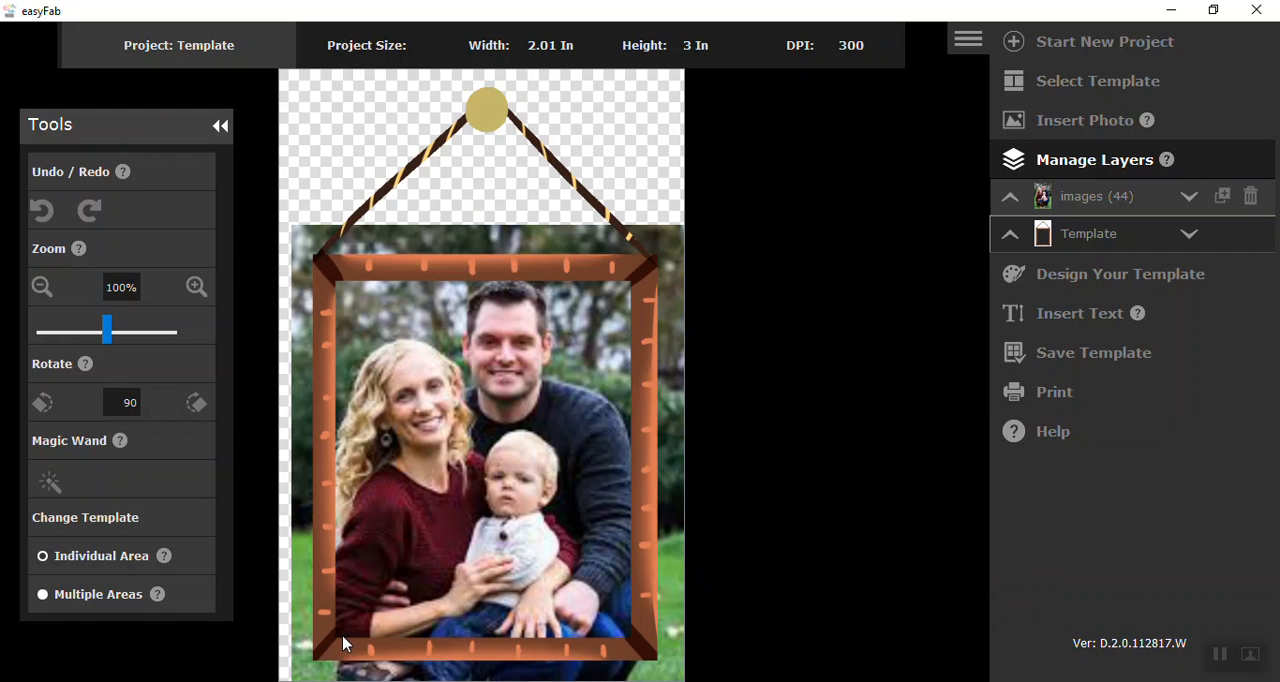
Undo the two Magic Wand removals and the photo move, and reposition the family photo within the frame opening
{"action": "left_click", "coordinate": [43, 210]}
{"action": "left_click", "coordinate": [43, 210]}
{"action": "left_click", "coordinate": [43, 210]}
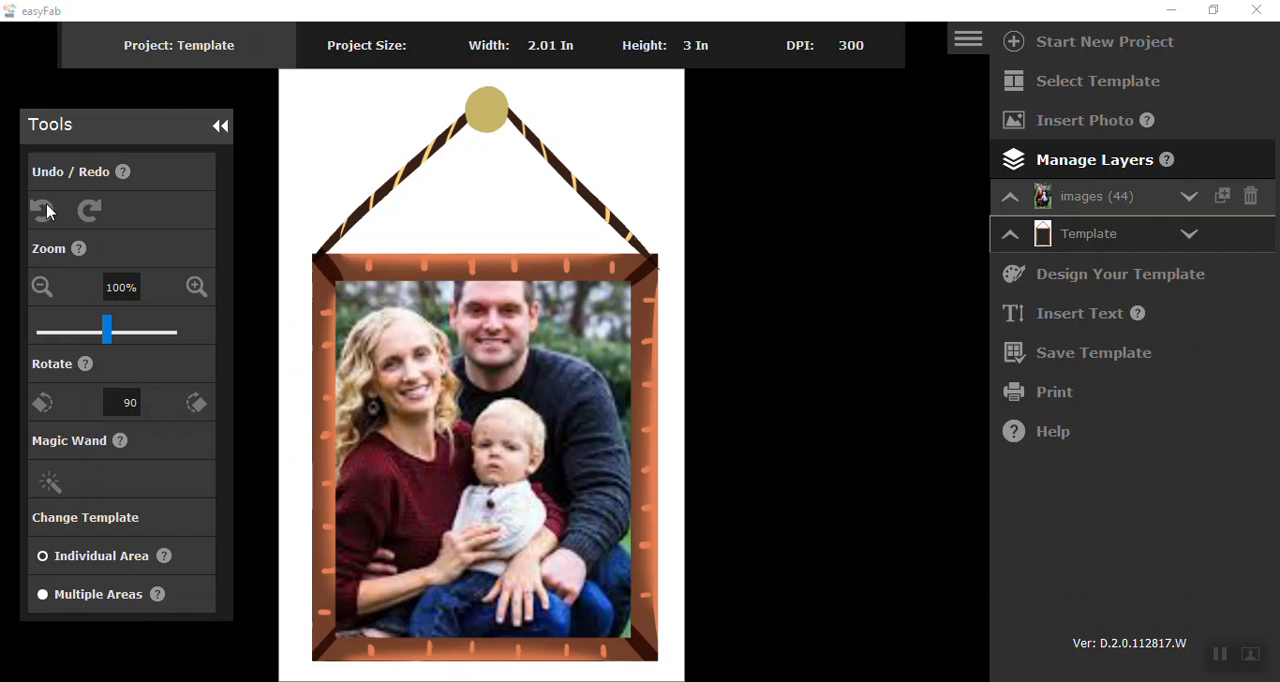
{"action": "left_click_drag", "start_coordinate": [448, 410], "coordinate": [461, 446]}
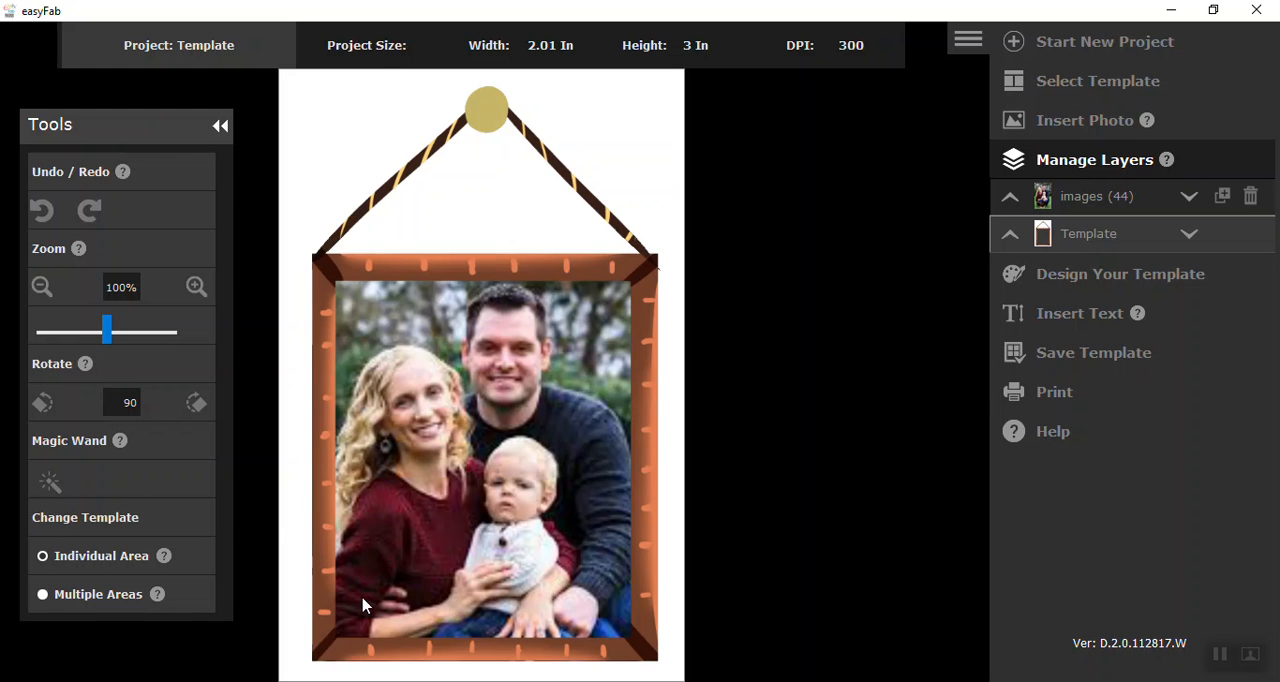
Save the framed photo as a PNG named frame_4 in Desktop\Family Tree Videos\Hiow to use Frames within Software
{"action": "left_click", "coordinate": [1062, 358]}
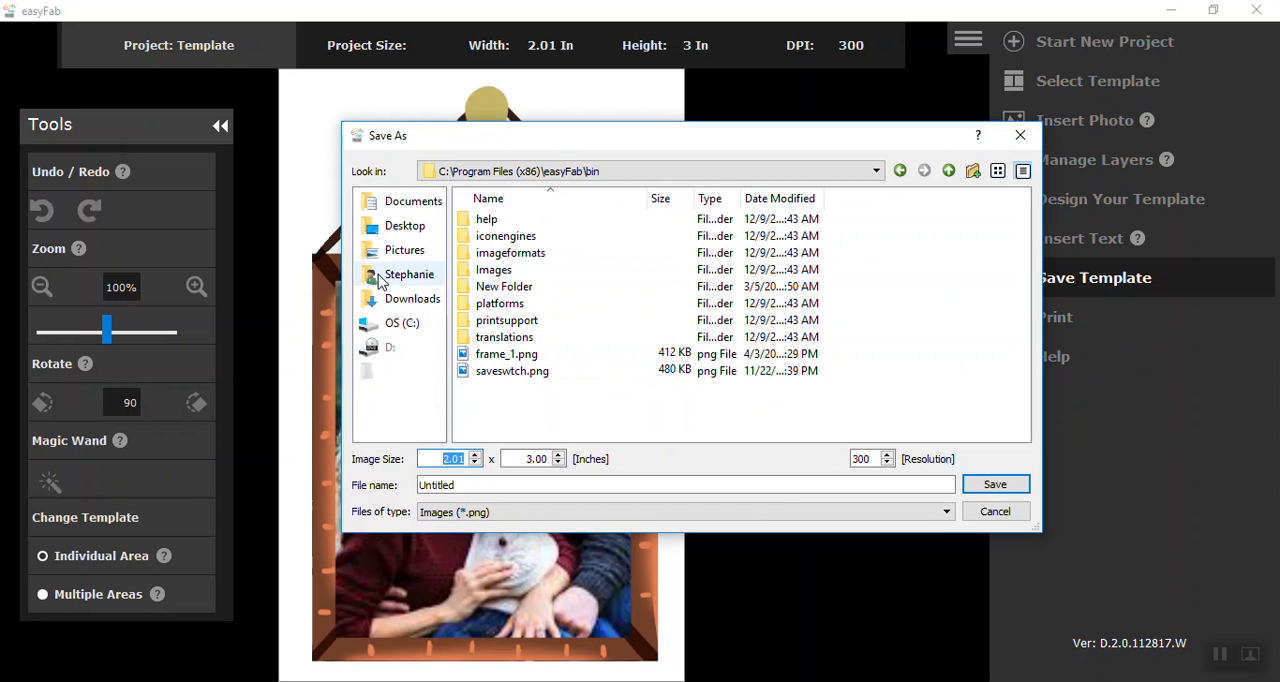
{"action": "left_click", "coordinate": [400, 230]}
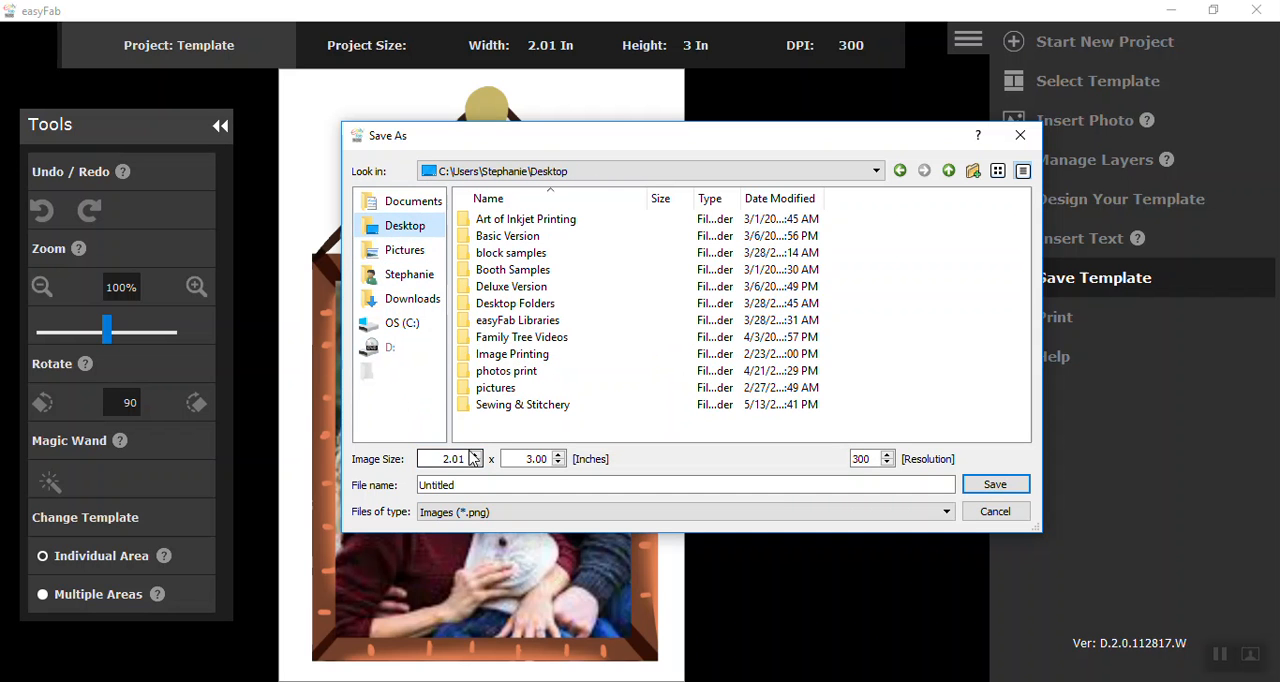
{"action": "double_click", "coordinate": [530, 337]}
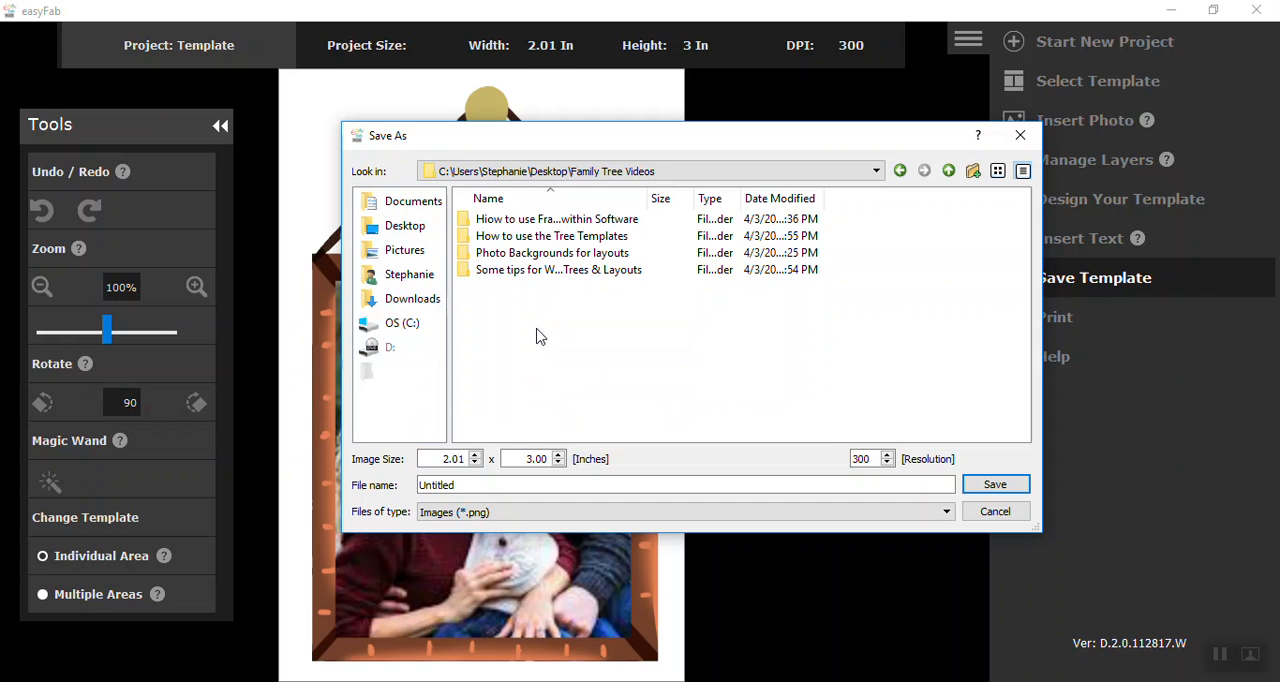
{"action": "double_click", "coordinate": [542, 222]}
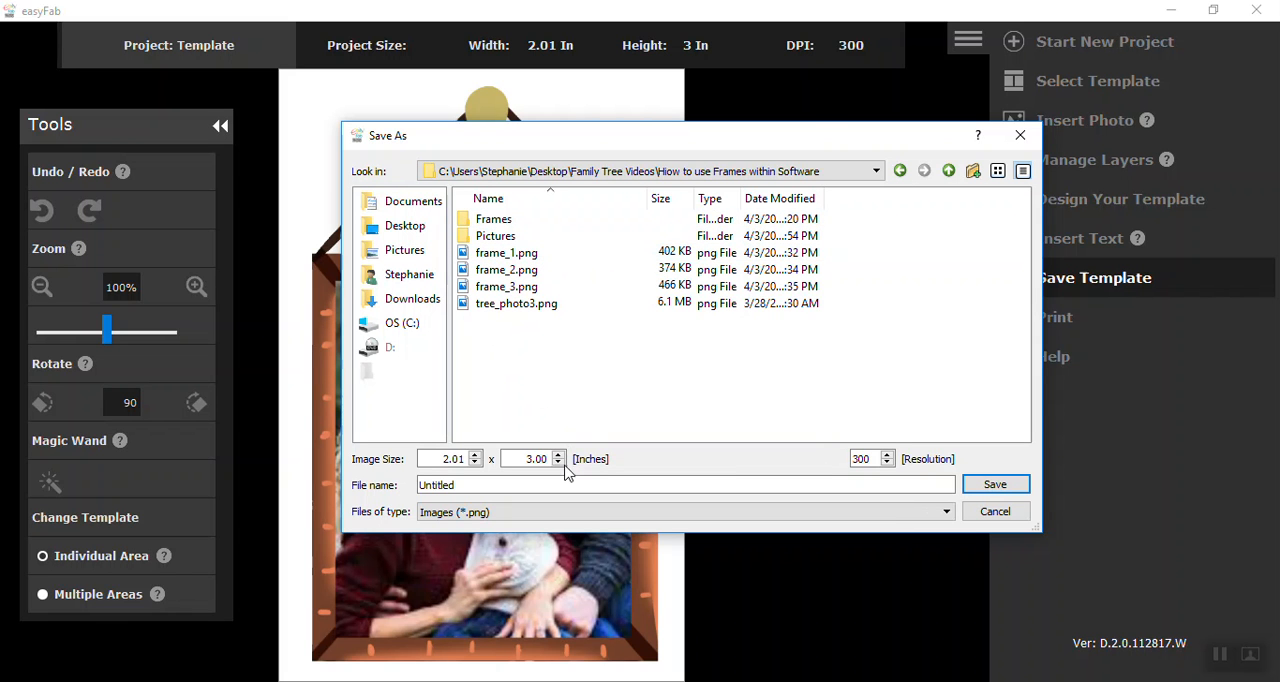
{"action": "left_click_drag", "start_coordinate": [476, 488], "coordinate": [398, 510]}
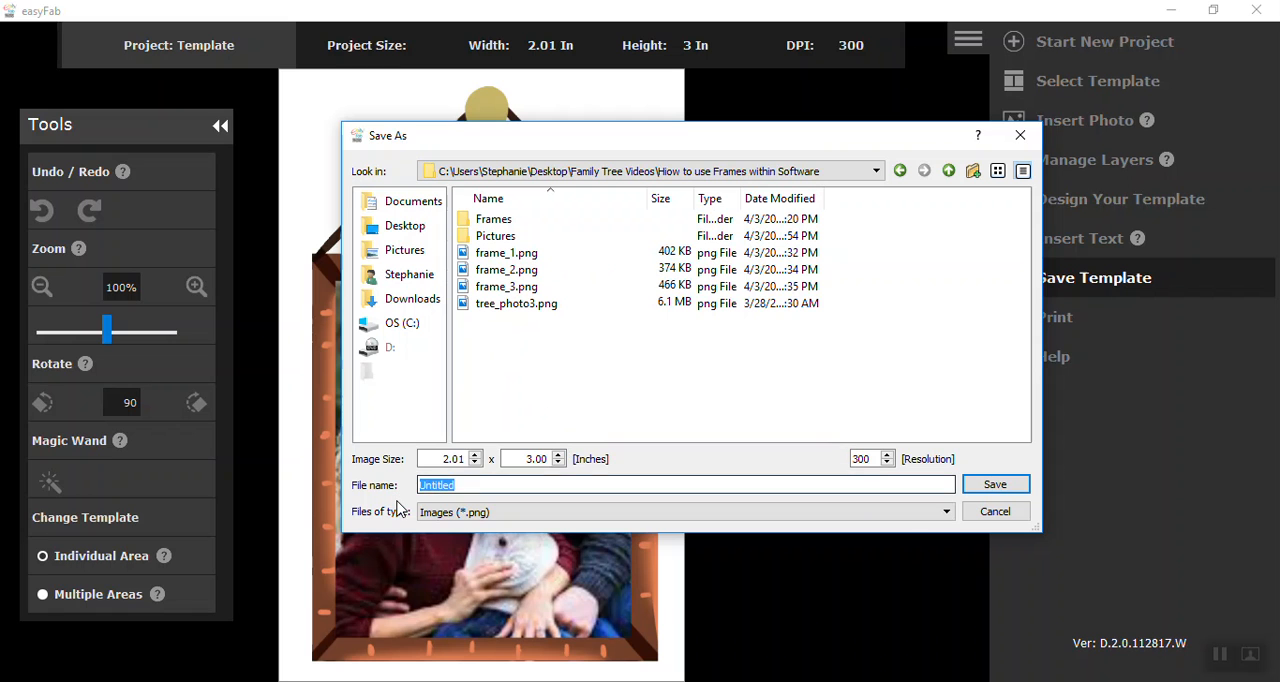
{"action": "type", "text": "fram"}
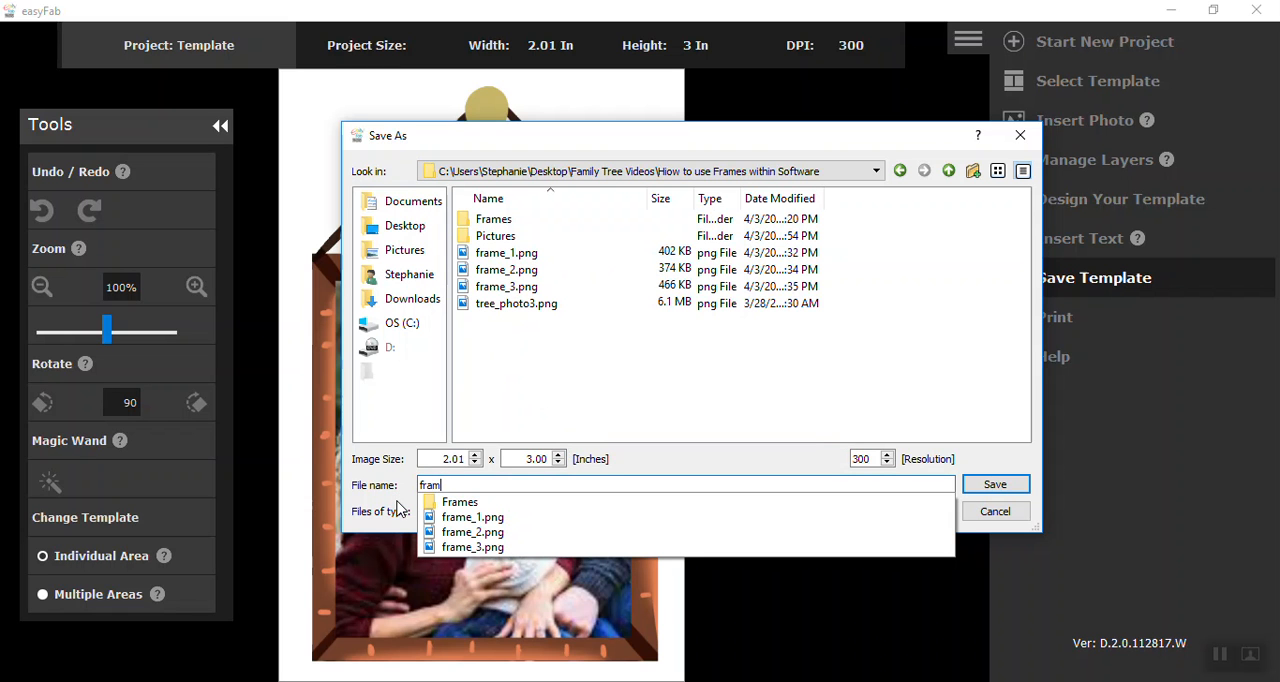
{"action": "type", "text": "e_"}
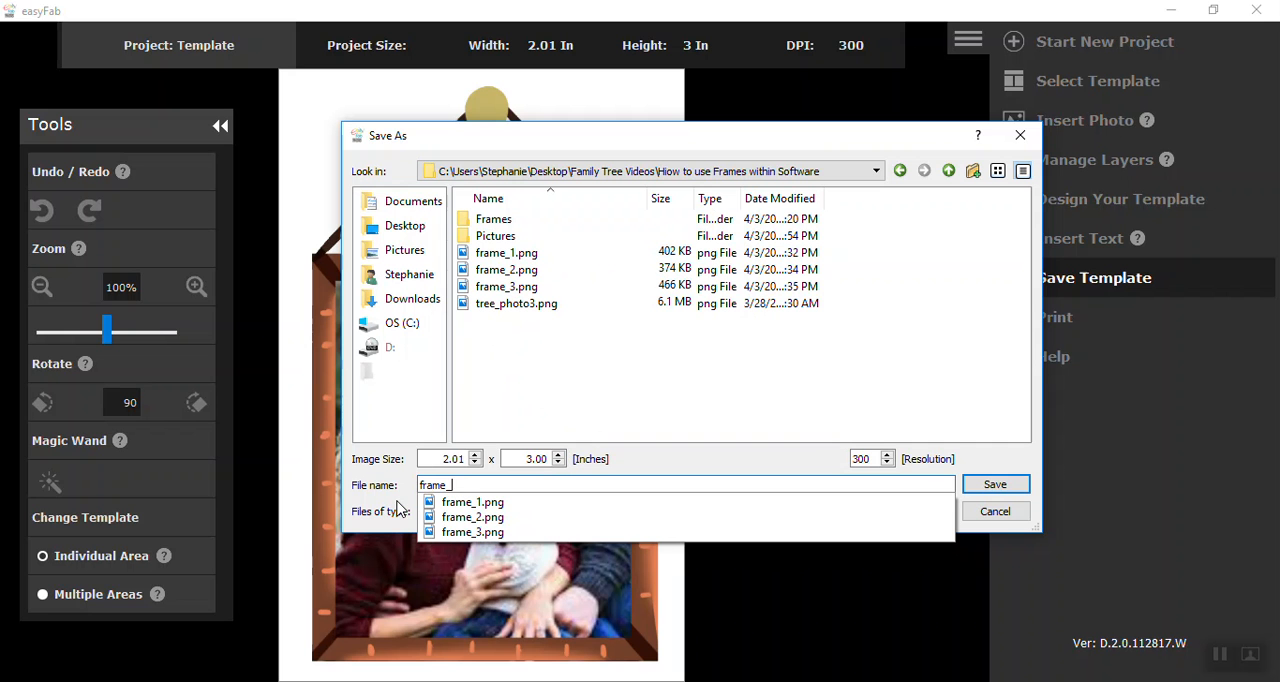
{"action": "type", "text": "4"}
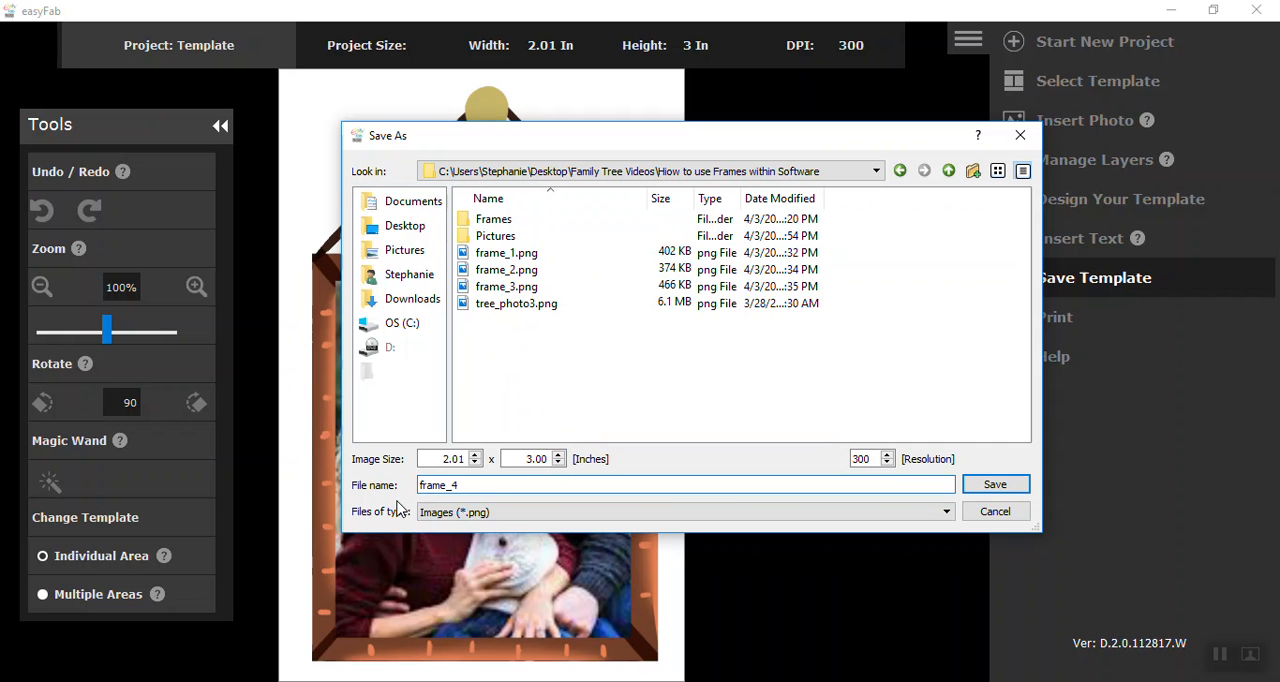
{"action": "key", "text": "Return"}
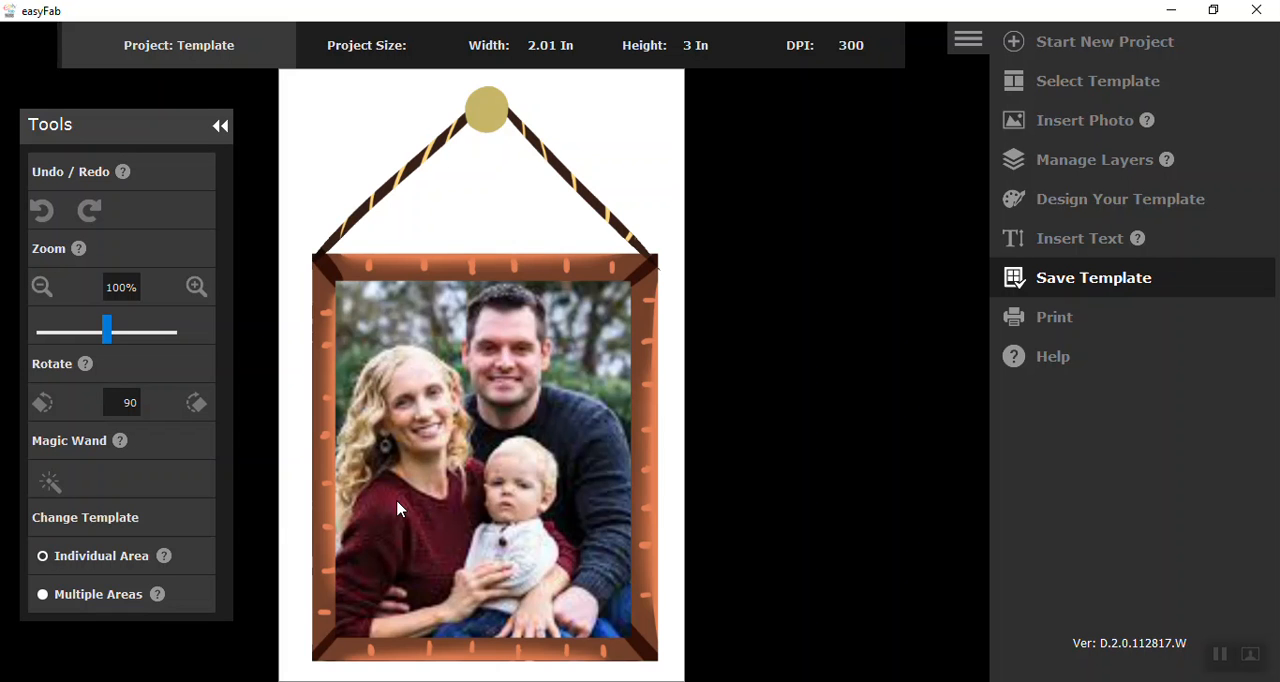
Start another new Template project and load the saved frame_4 image as its template
{"action": "left_click", "coordinate": [1023, 43]}
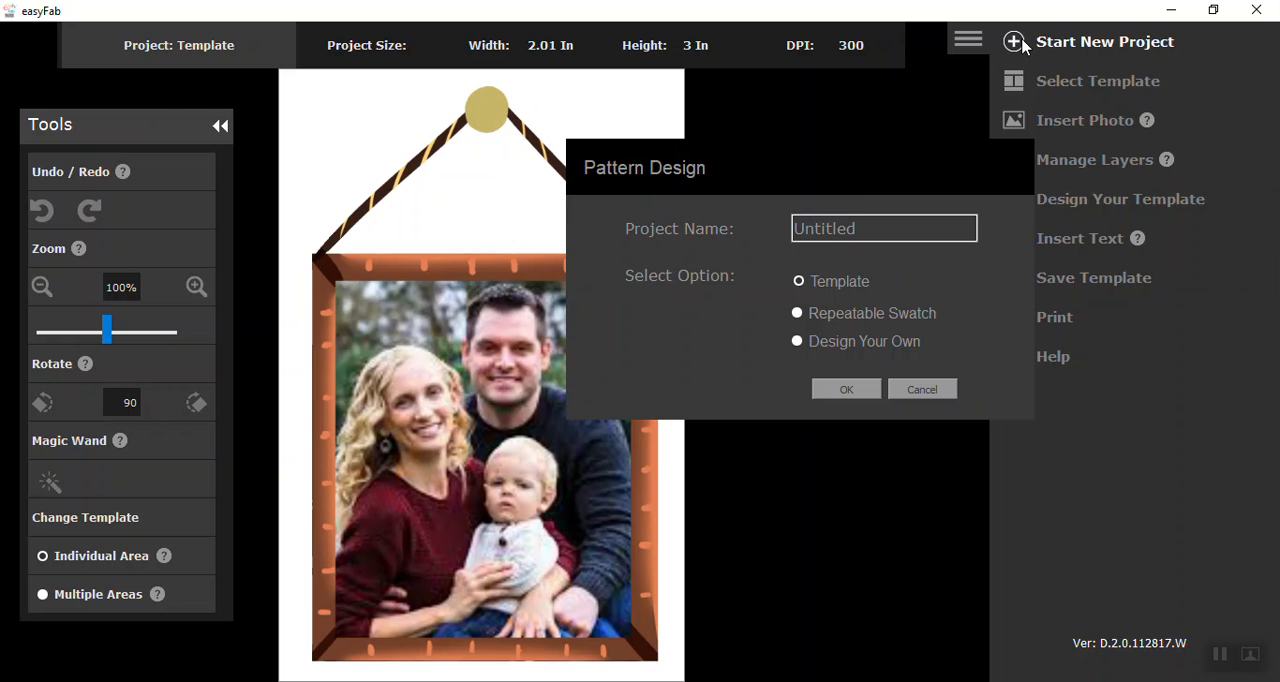
{"action": "left_click", "coordinate": [850, 396]}
{"action": "left_click", "coordinate": [1046, 560]}
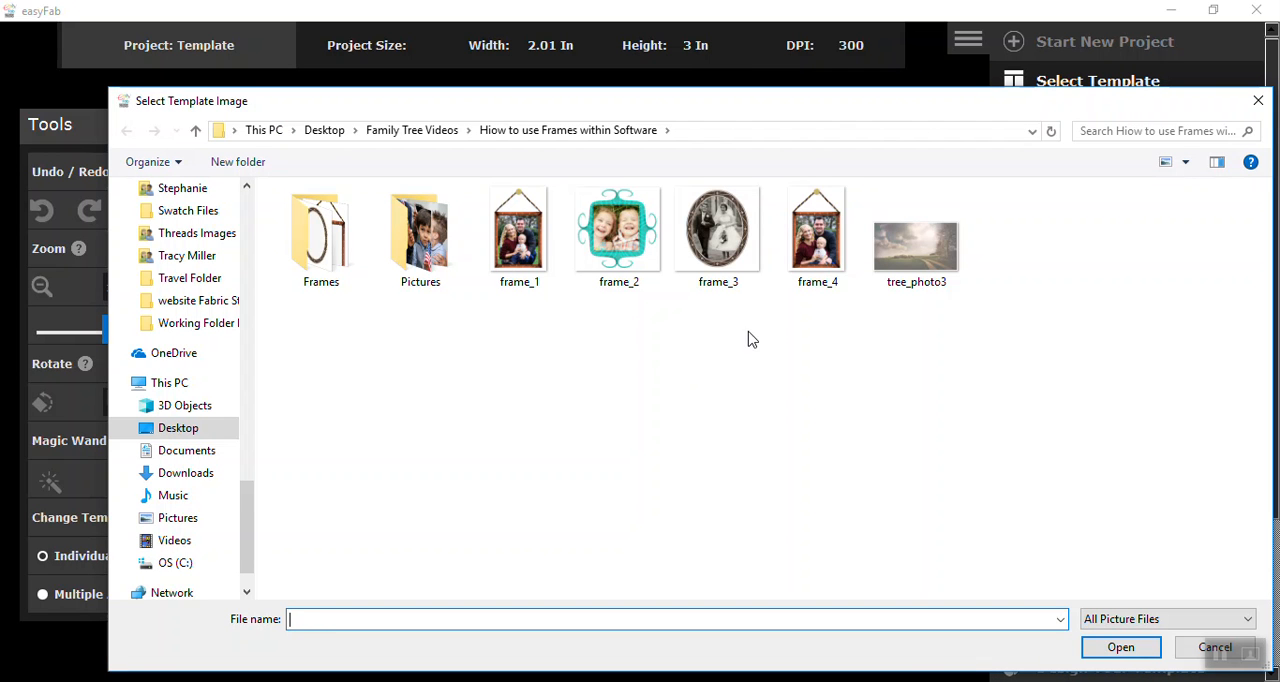
{"action": "left_click", "coordinate": [826, 245]}
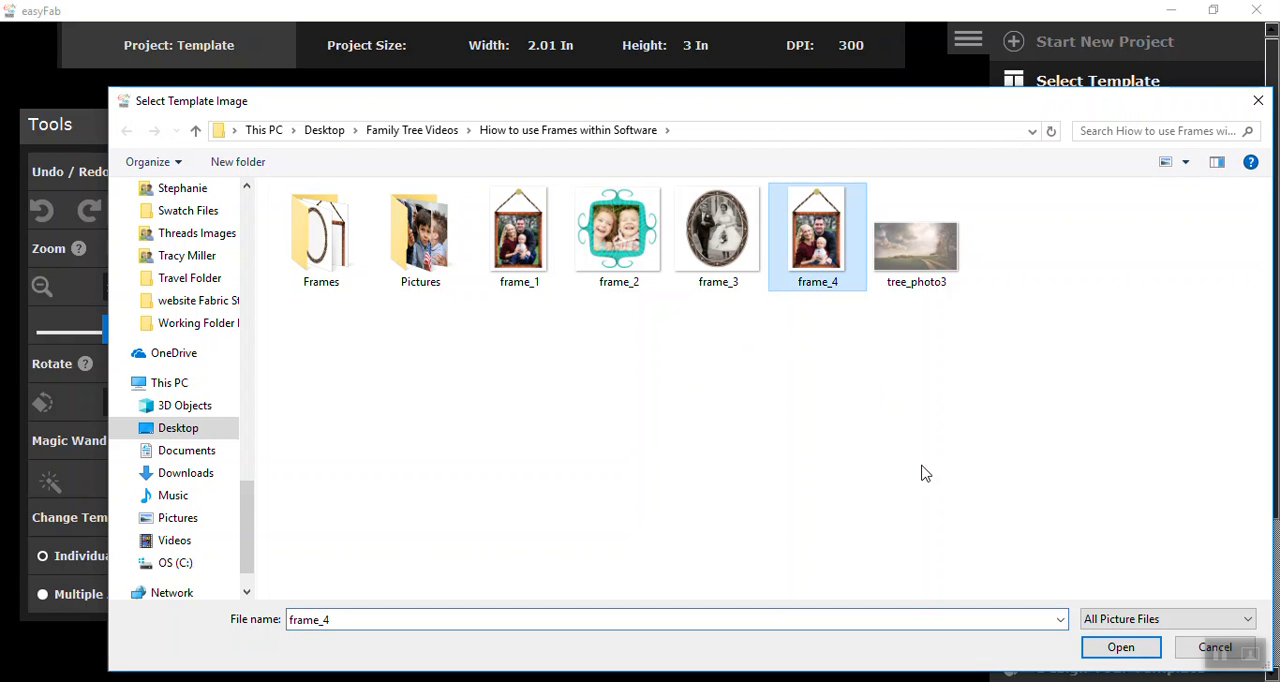
{"action": "left_click", "coordinate": [1114, 650]}
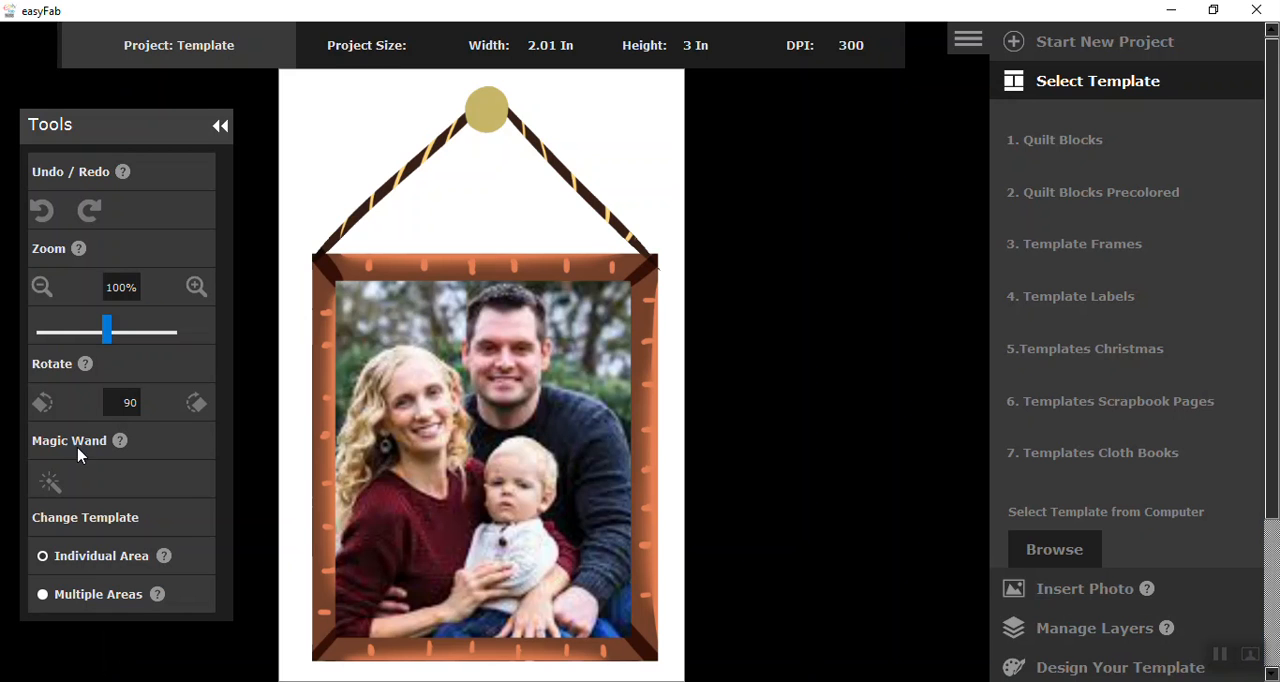
Remove the white background around the frame and inside the hanging cord with the Magic Wand
{"action": "left_click", "coordinate": [344, 138]}
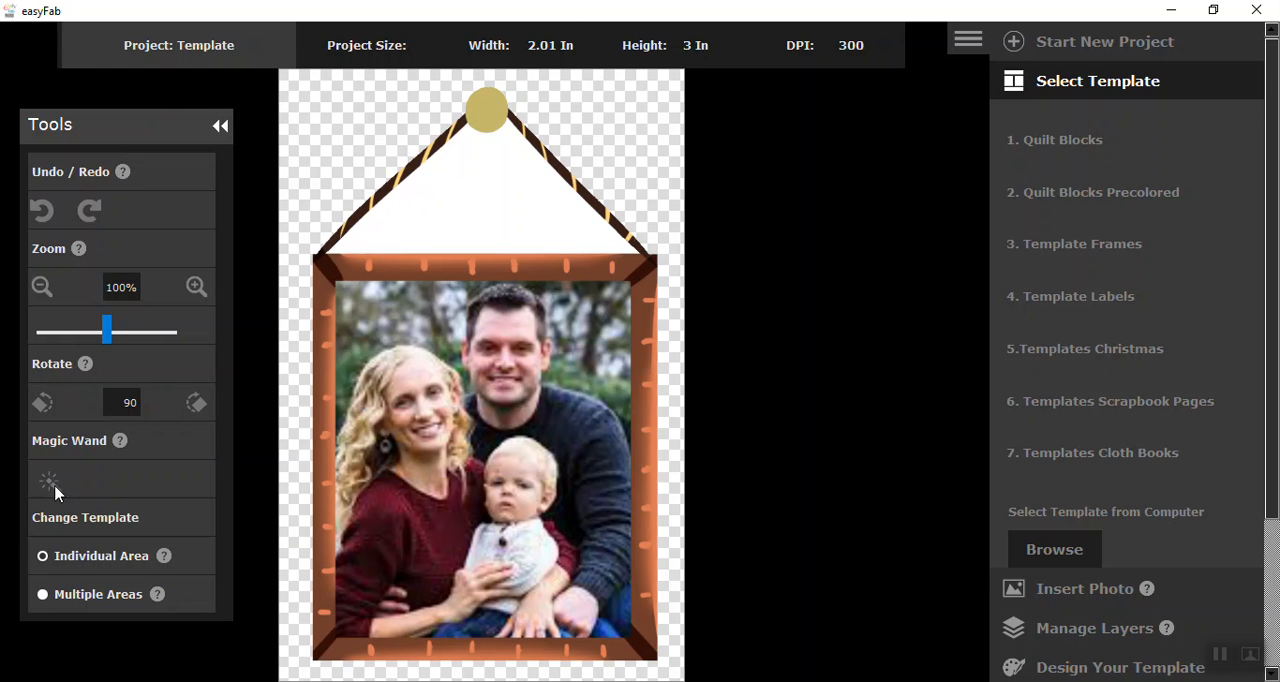
{"action": "left_click", "coordinate": [491, 193]}
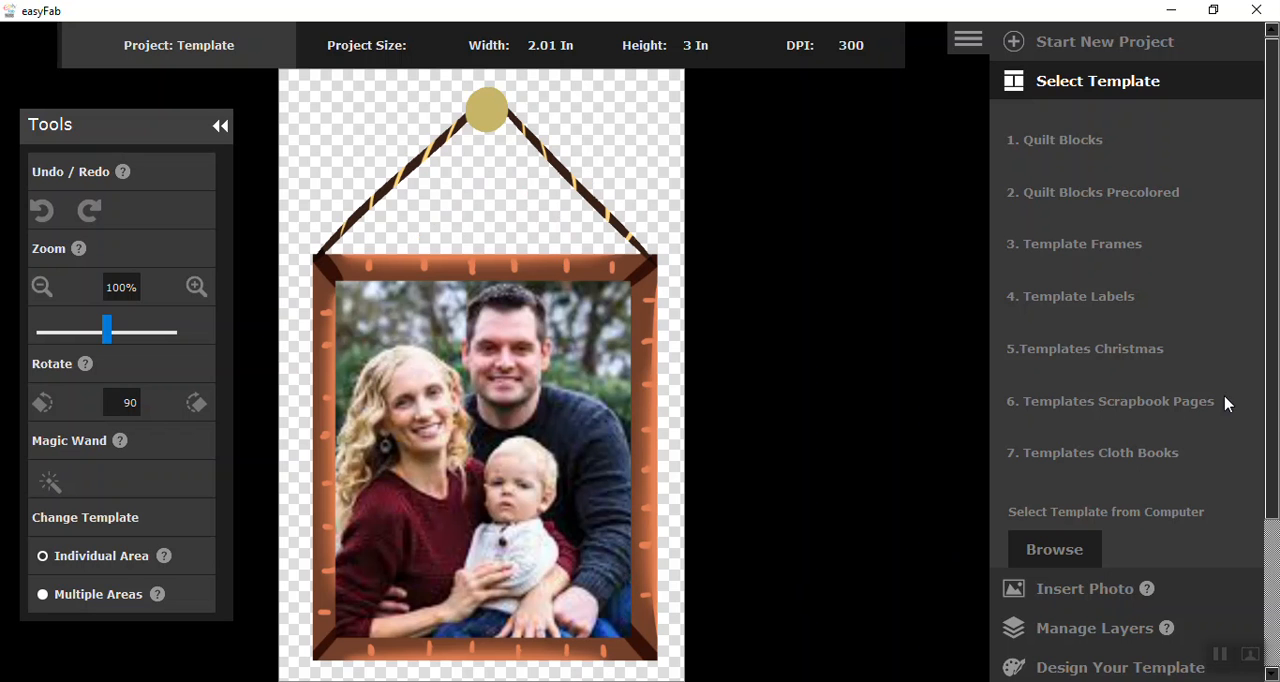
Save the transparent framed photo over frame_4.png in Desktop\Family Tree Videos\Hiow to use Frames within Software
{"action": "left_click_drag", "start_coordinate": [1268, 405], "coordinate": [1262, 514]}
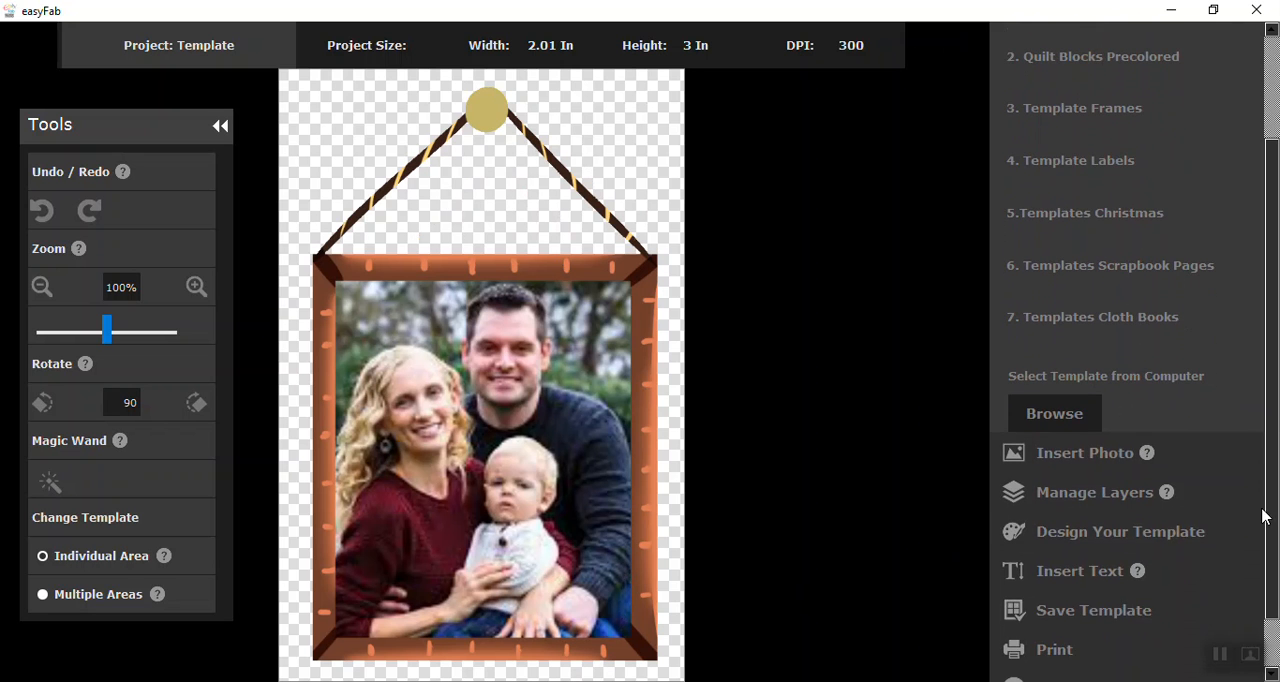
{"action": "left_click", "coordinate": [1097, 619]}
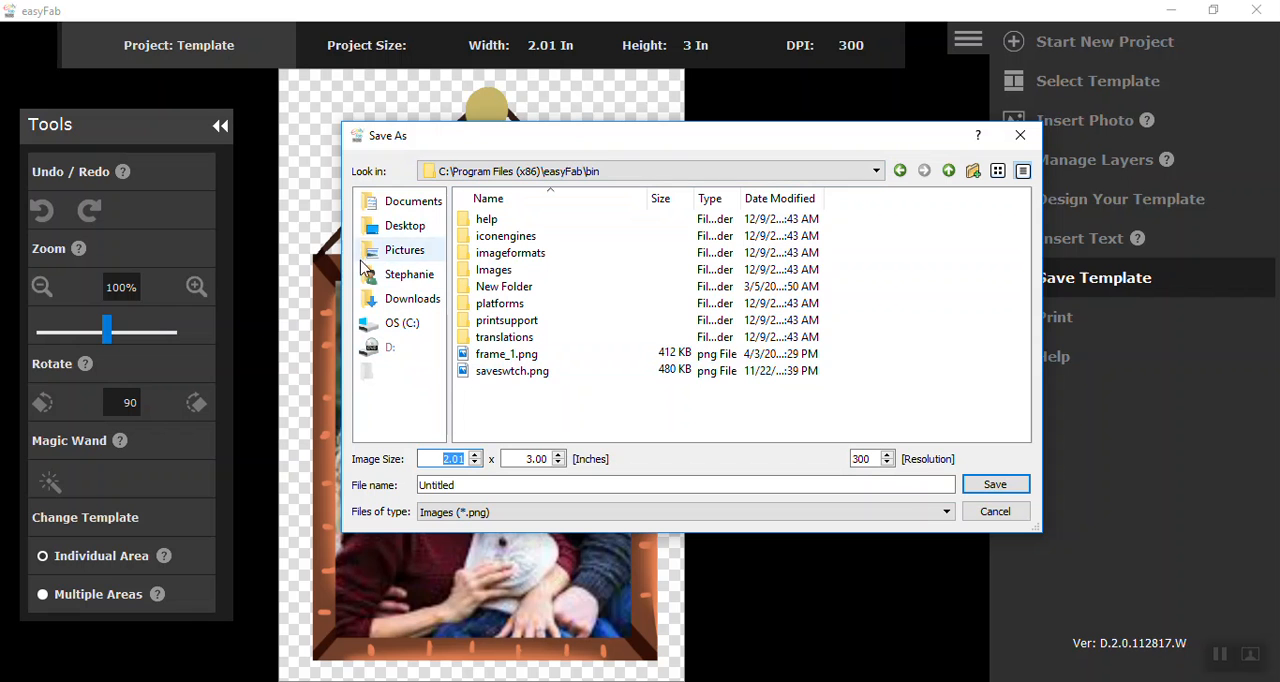
{"action": "left_click", "coordinate": [403, 231]}
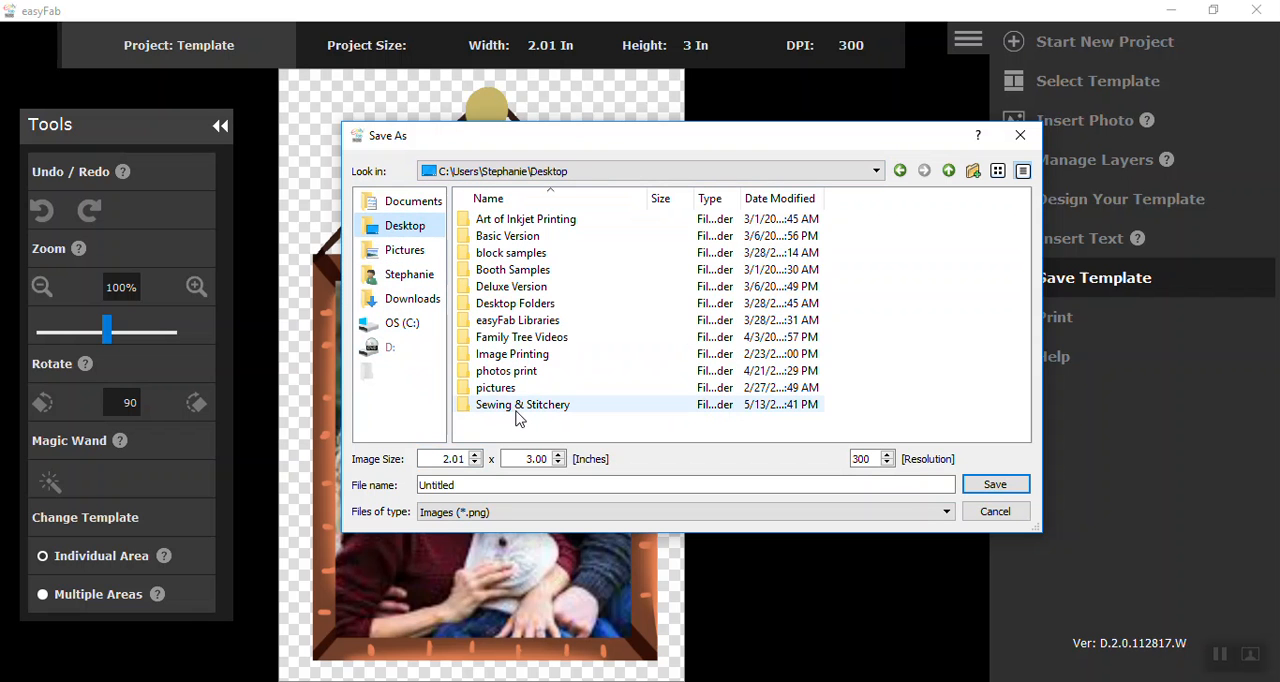
{"action": "double_click", "coordinate": [510, 338]}
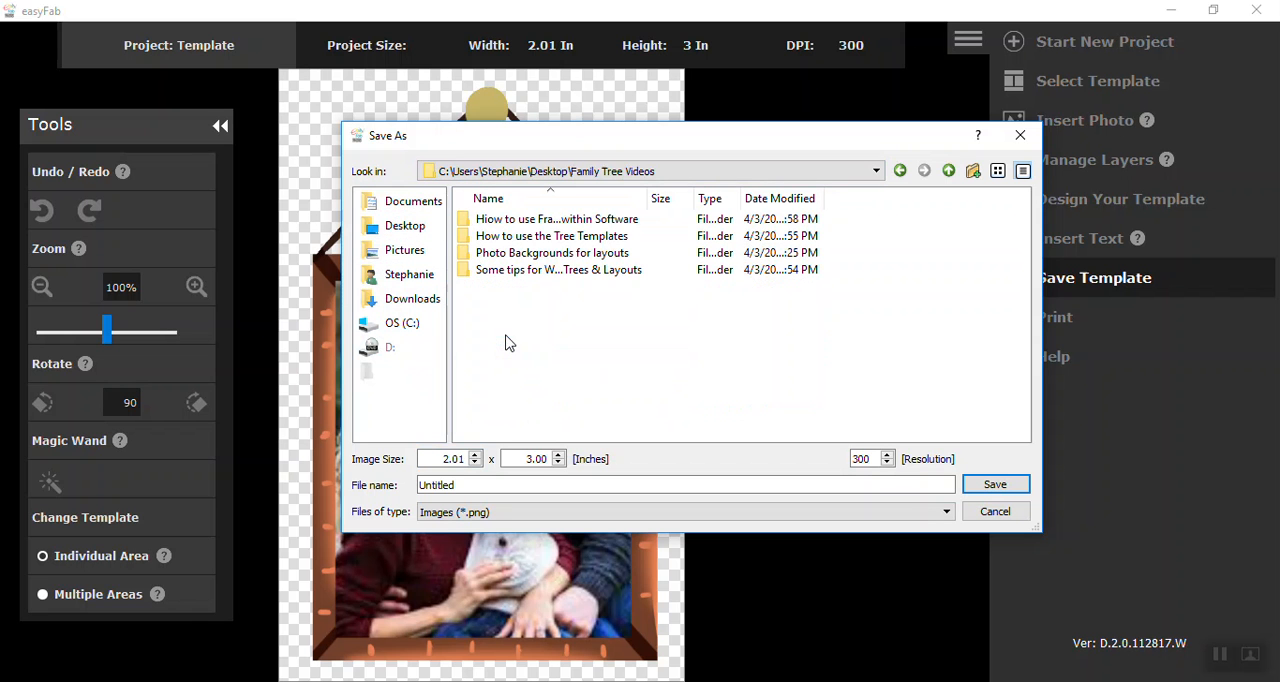
{"action": "double_click", "coordinate": [556, 219]}
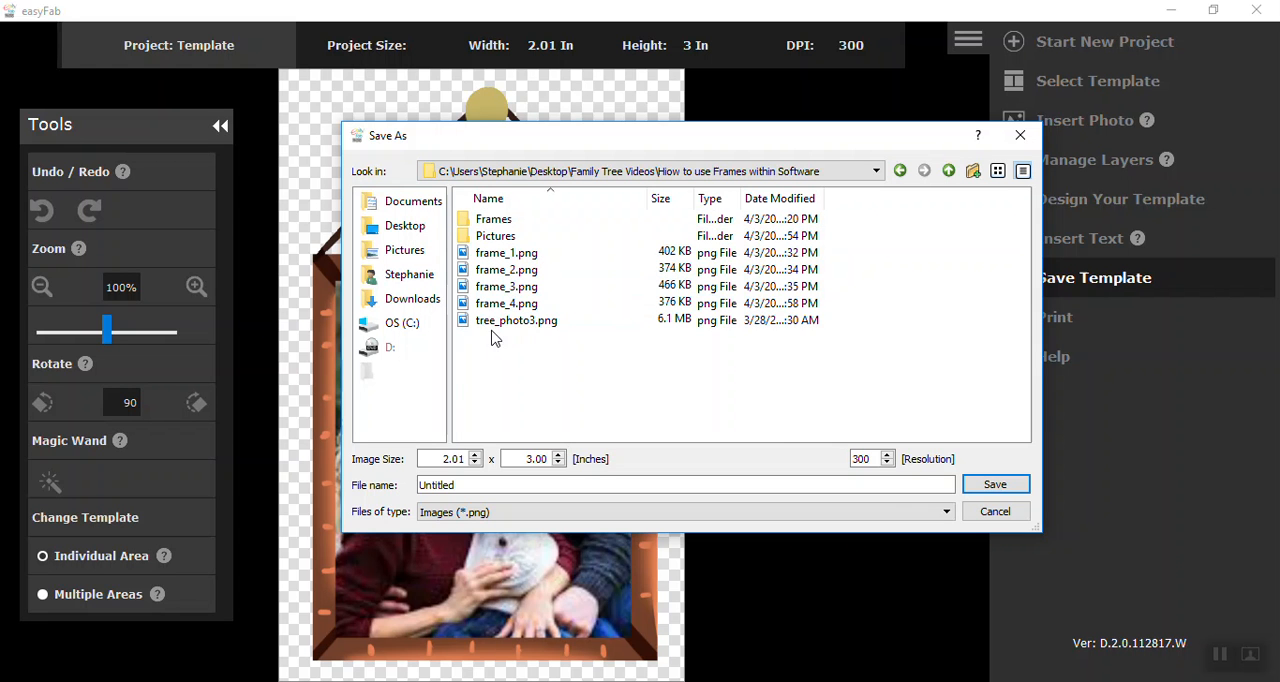
{"action": "left_click", "coordinate": [506, 303]}
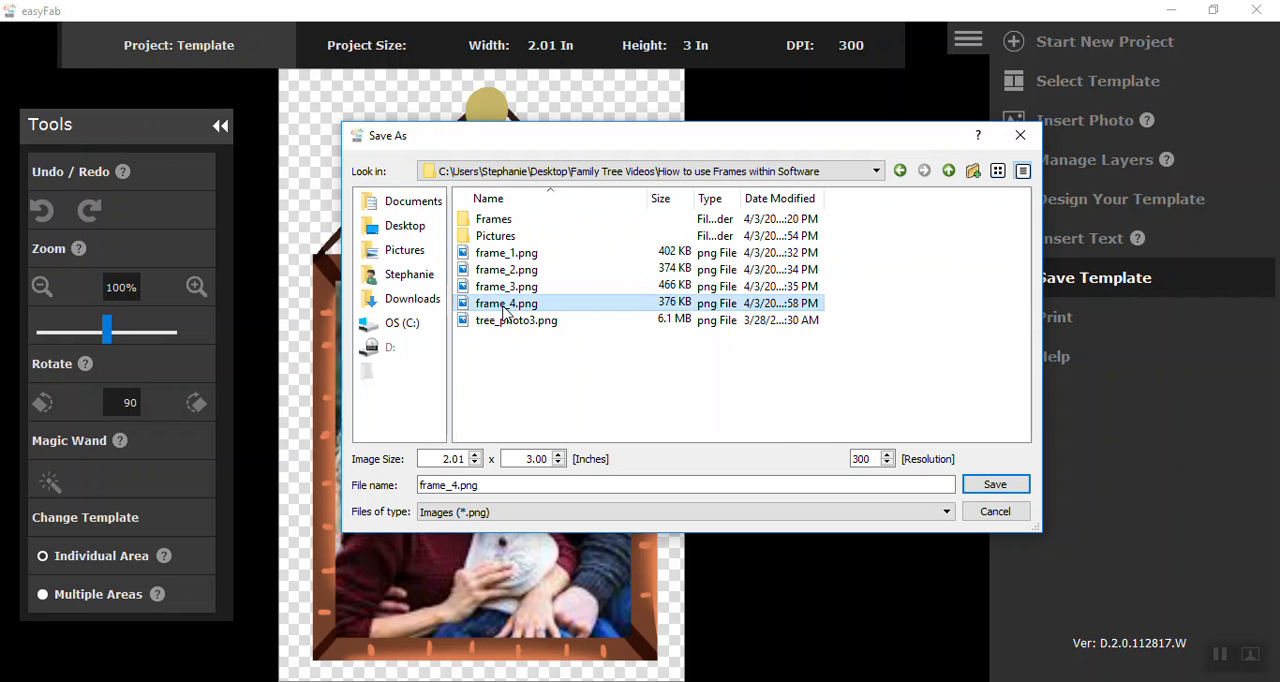
{"action": "left_click", "coordinate": [992, 484]}
{"action": "left_click", "coordinate": [670, 366]}
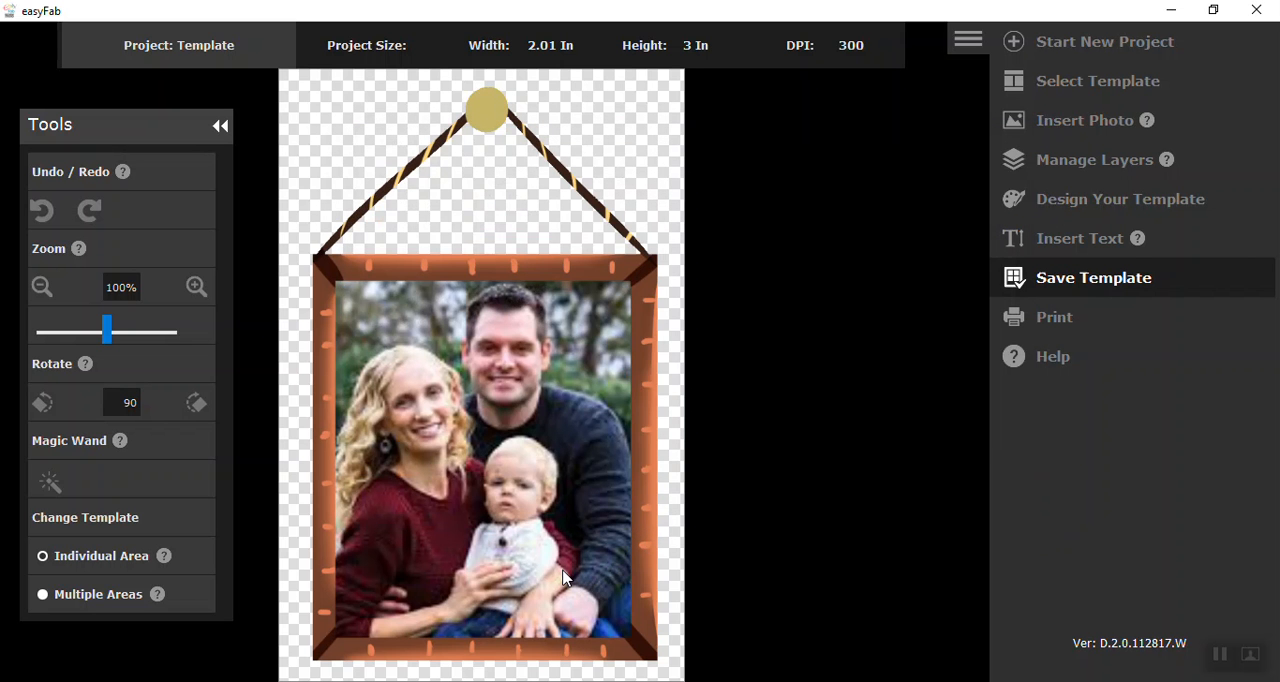
Start a new Template project, load tree_photo3 as its template, and shift the Tools palette aside
{"action": "left_click", "coordinate": [1014, 46]}
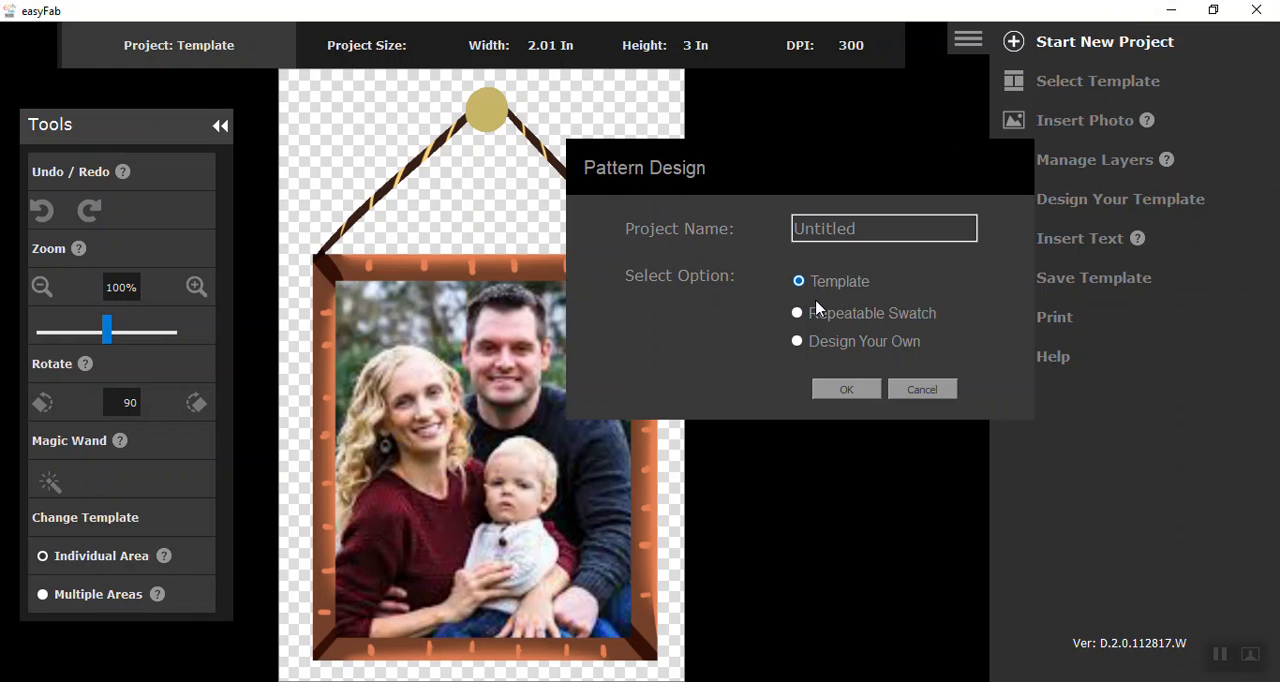
{"action": "left_click", "coordinate": [846, 391]}
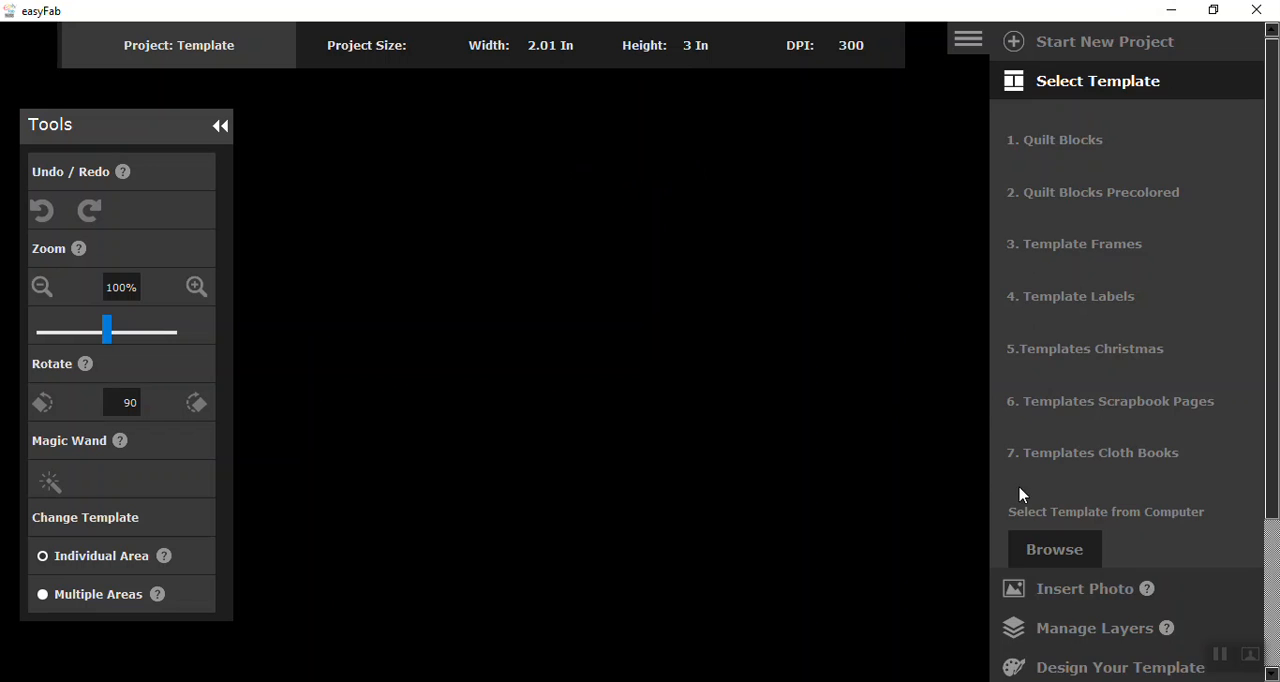
{"action": "left_click", "coordinate": [1022, 553]}
{"action": "left_click", "coordinate": [908, 279]}
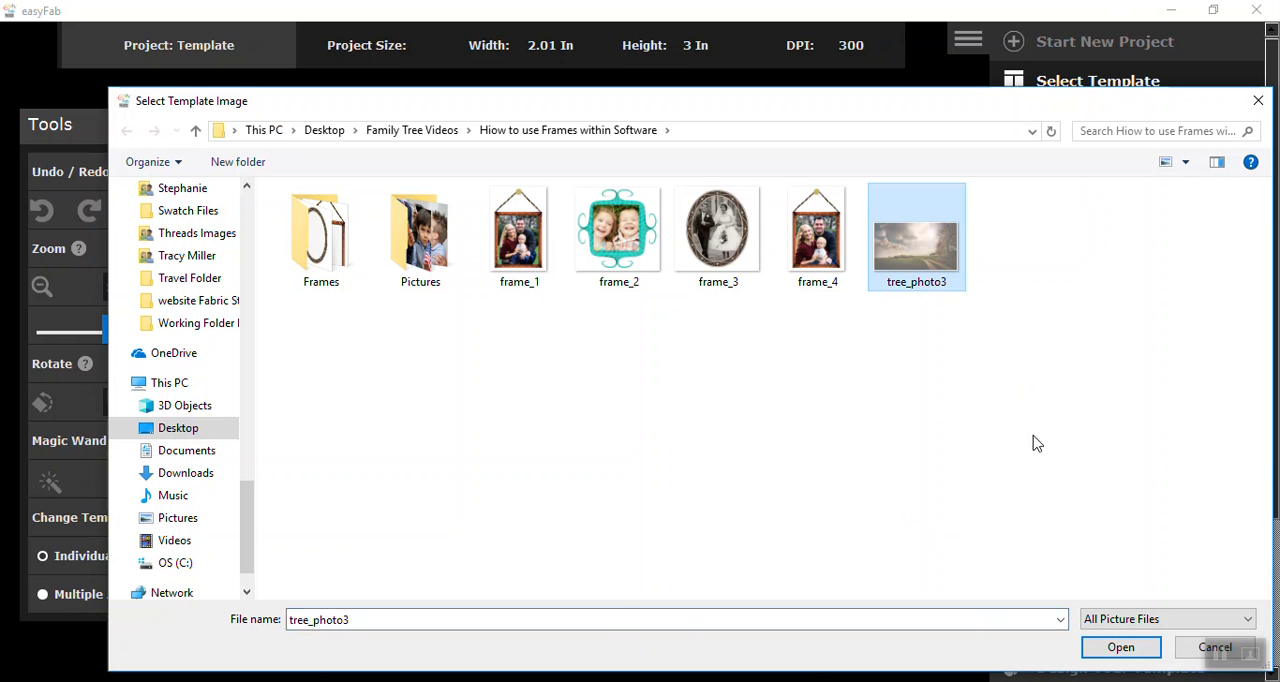
{"action": "left_click", "coordinate": [1121, 648]}
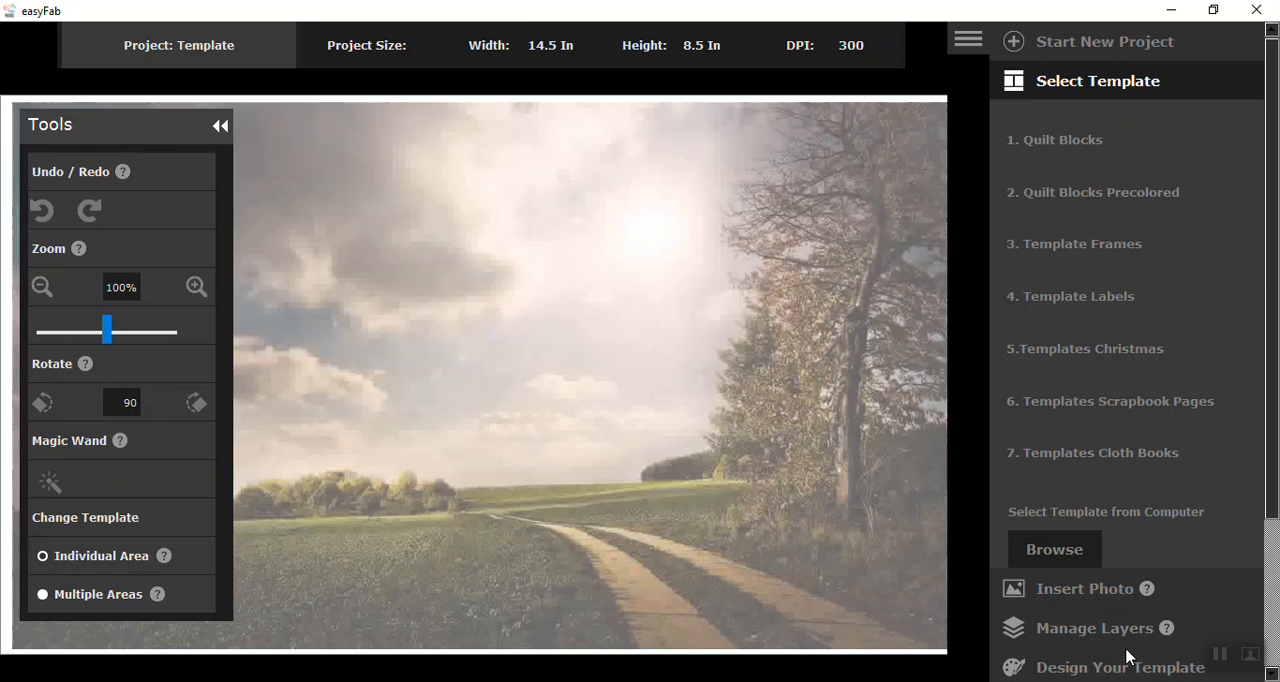
{"action": "mouse_move", "coordinate": [153, 149]}
{"action": "left_mouse_down"}
{"action": "mouse_move", "coordinate": [106, 127]}
{"action": "mouse_move", "coordinate": [141, 129]}
{"action": "left_mouse_up"}
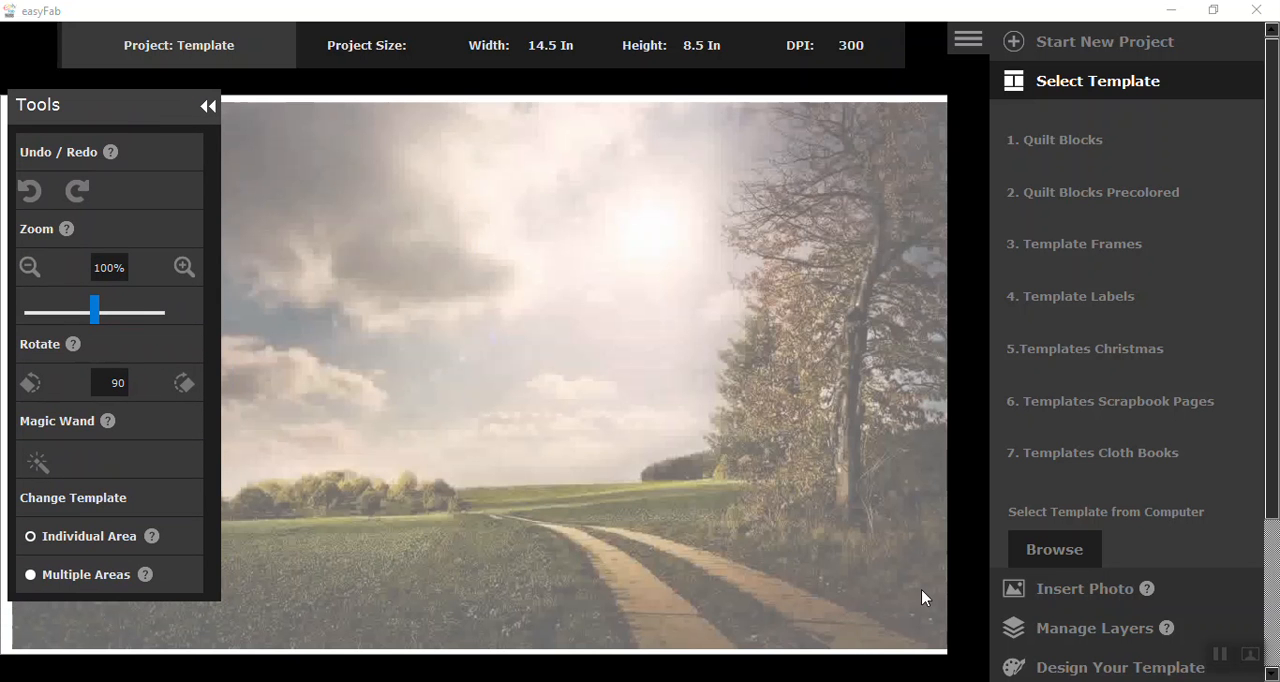
Insert the saved frame_4 image as a photo on the landscape background
{"action": "left_click", "coordinate": [1062, 590]}
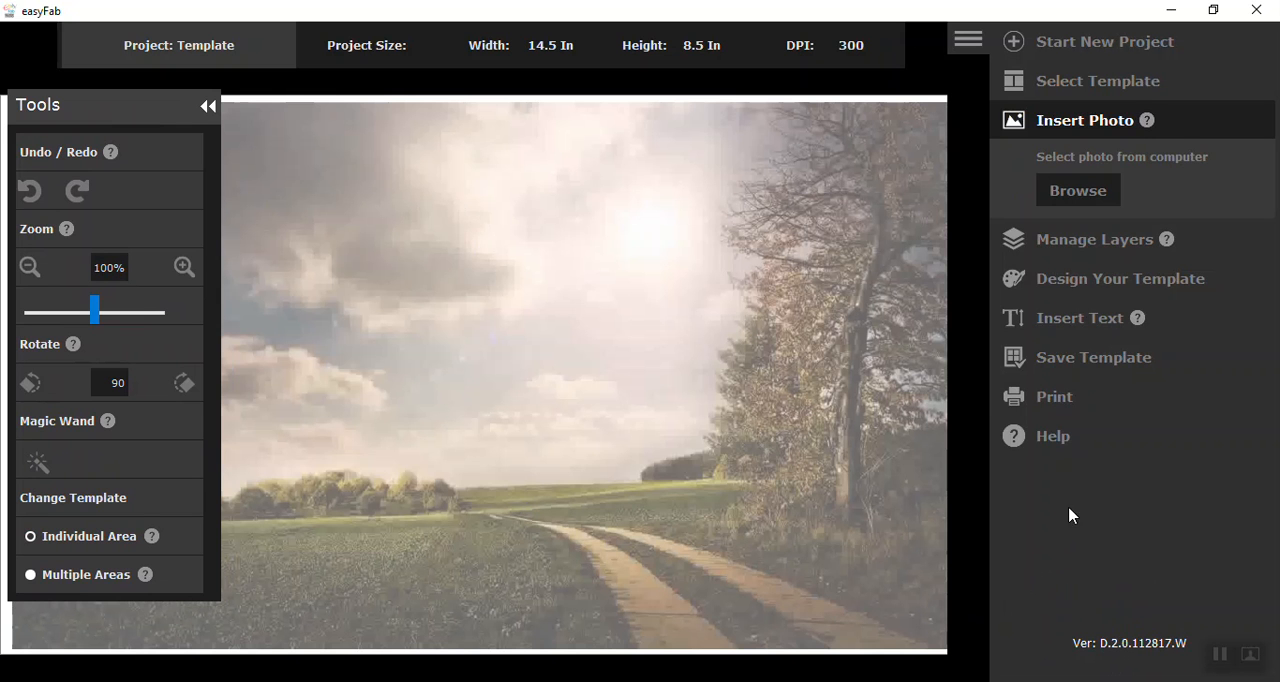
{"action": "left_click", "coordinate": [1110, 196]}
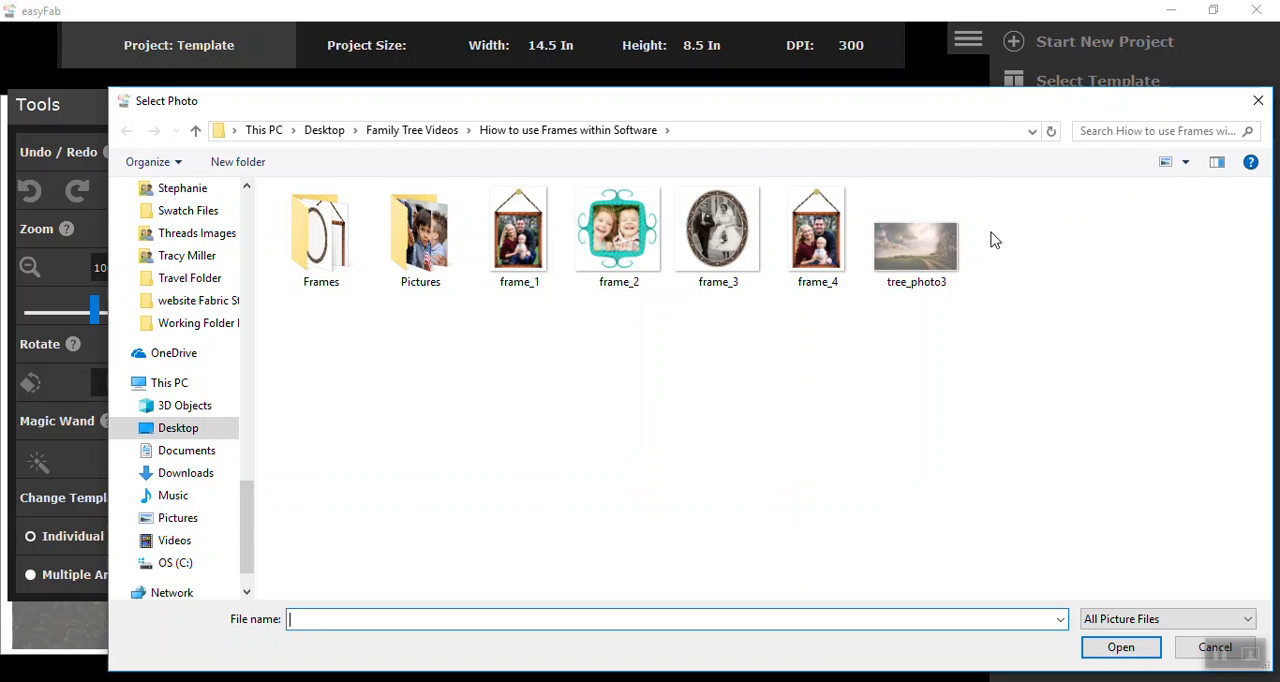
{"action": "left_click", "coordinate": [817, 262]}
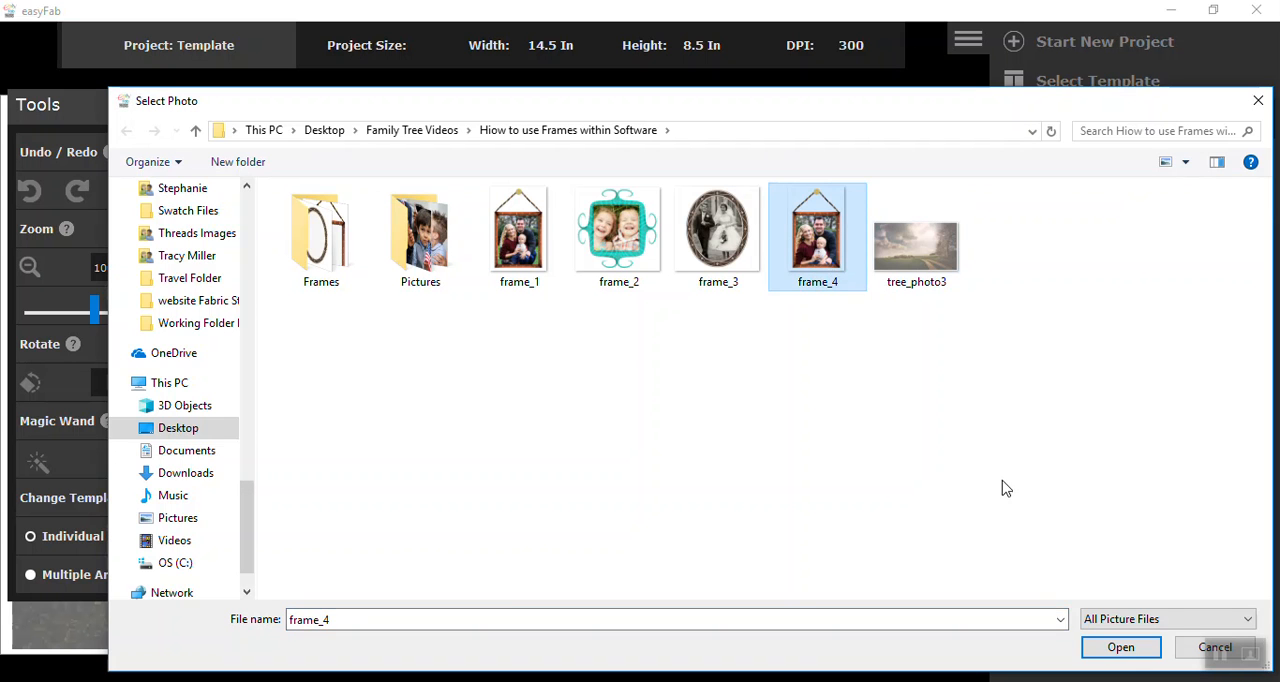
{"action": "left_click", "coordinate": [1090, 648]}
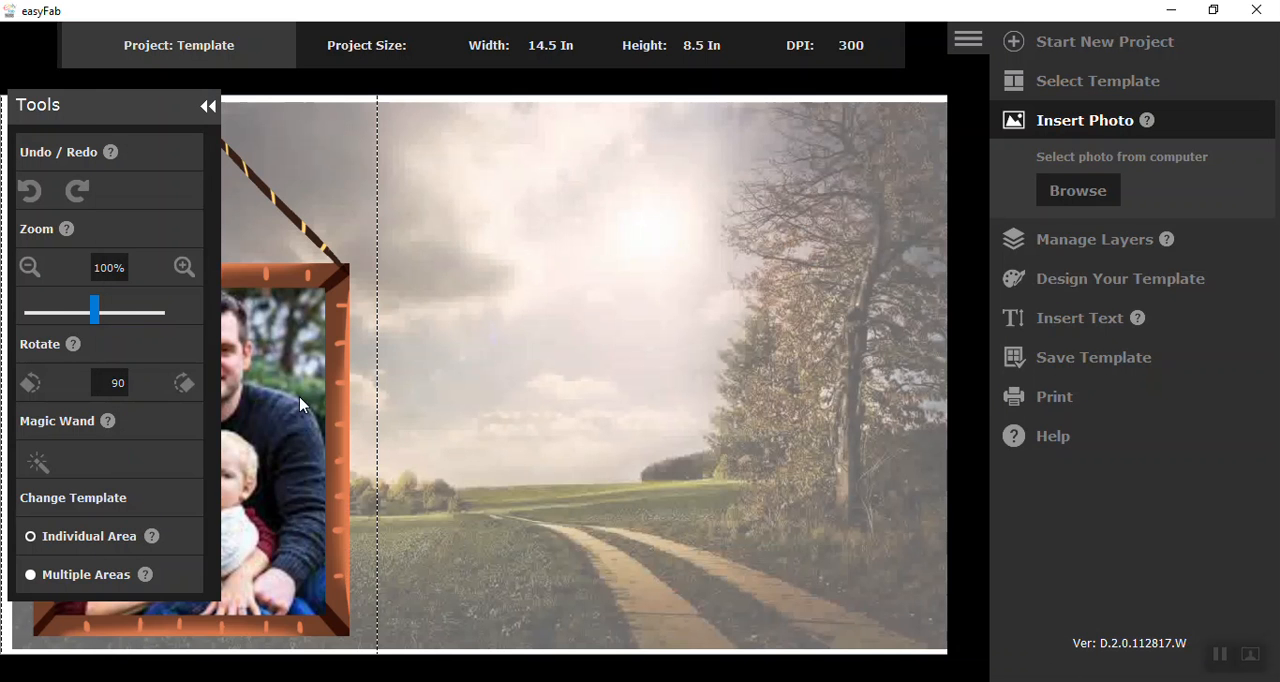
Shrink the framed family photo to 38%, place it at the top centre of the landscape, and deselect it
{"action": "left_click", "coordinate": [29, 268]}
{"action": "left_click", "coordinate": [29, 268]}
{"action": "left_click", "coordinate": [29, 268]}
{"action": "left_click", "coordinate": [29, 268]}
{"action": "left_click", "coordinate": [29, 268]}
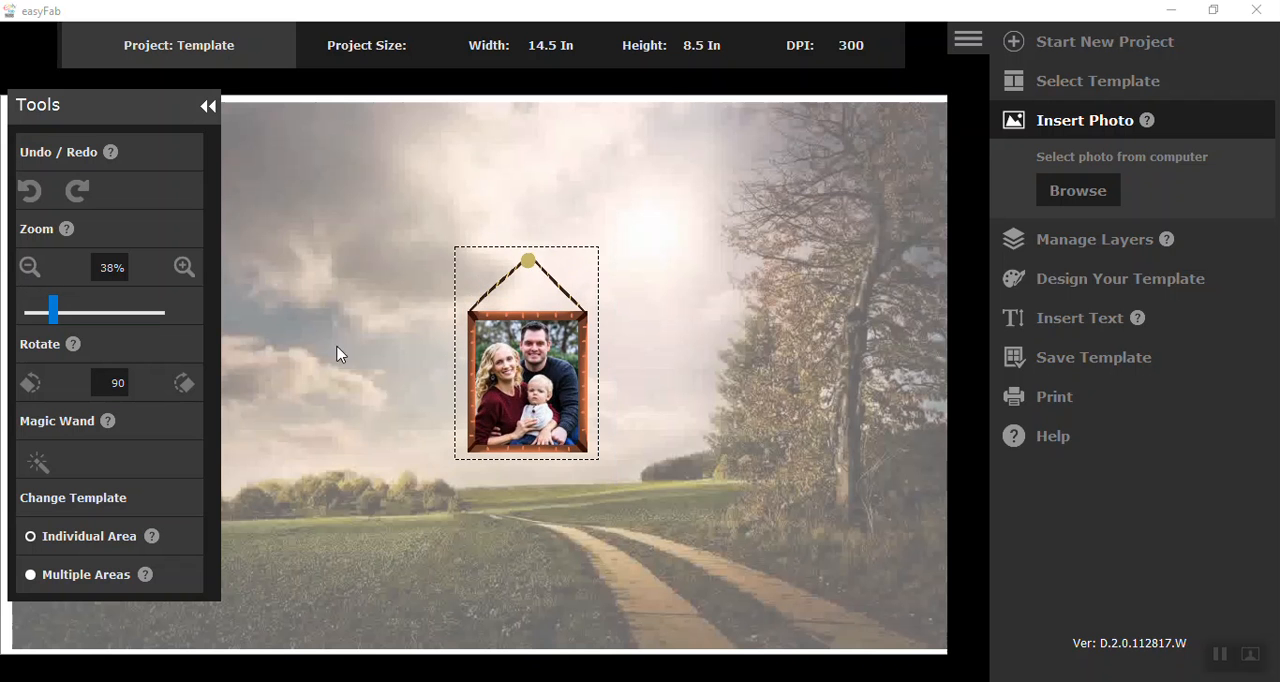
{"action": "left_click_drag", "start_coordinate": [533, 372], "coordinate": [533, 238]}
{"action": "left_click", "coordinate": [524, 397]}
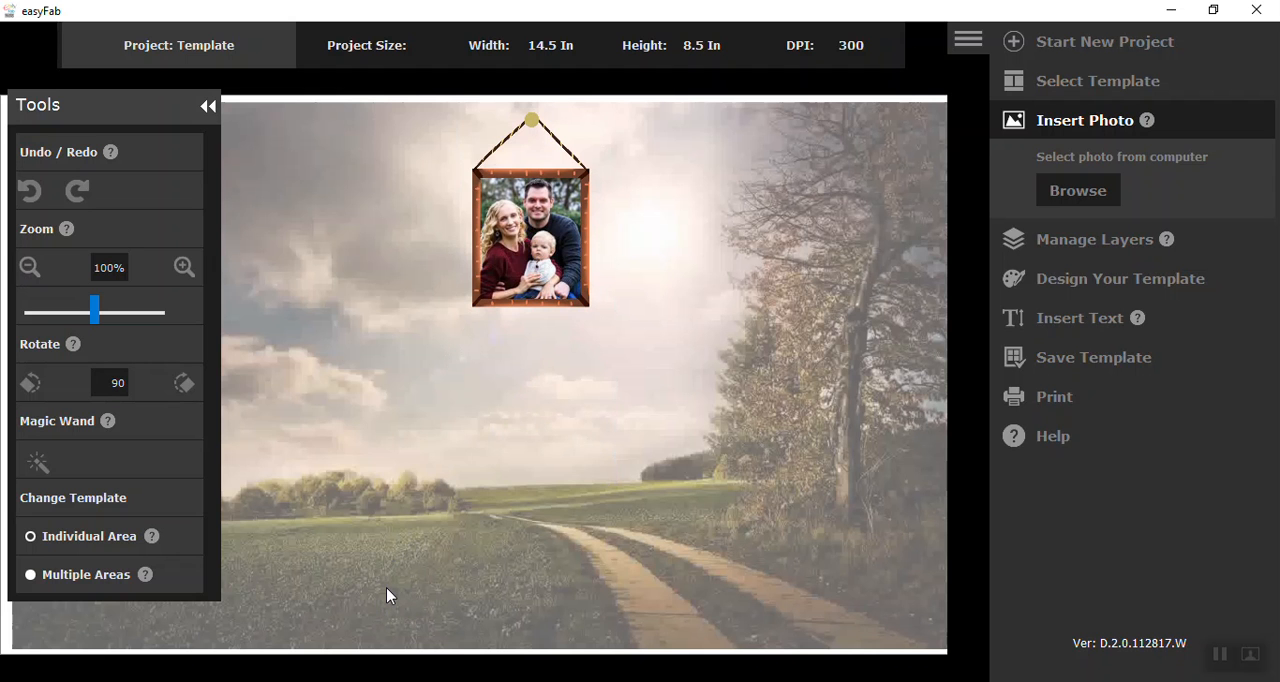
Start another Template project, load frame_3 from the Frames folder as its template, and shift the Tools palette aside
{"action": "left_click", "coordinate": [1014, 44]}
{"action": "left_click", "coordinate": [800, 281]}
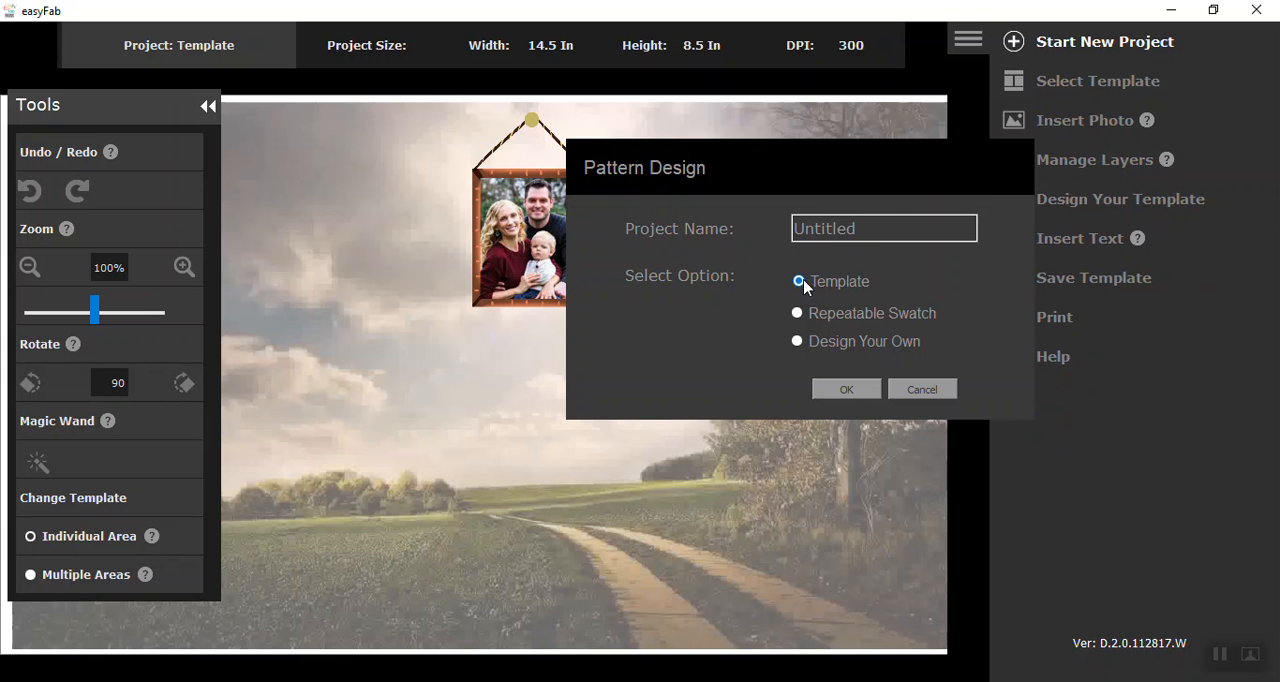
{"action": "left_click", "coordinate": [846, 390]}
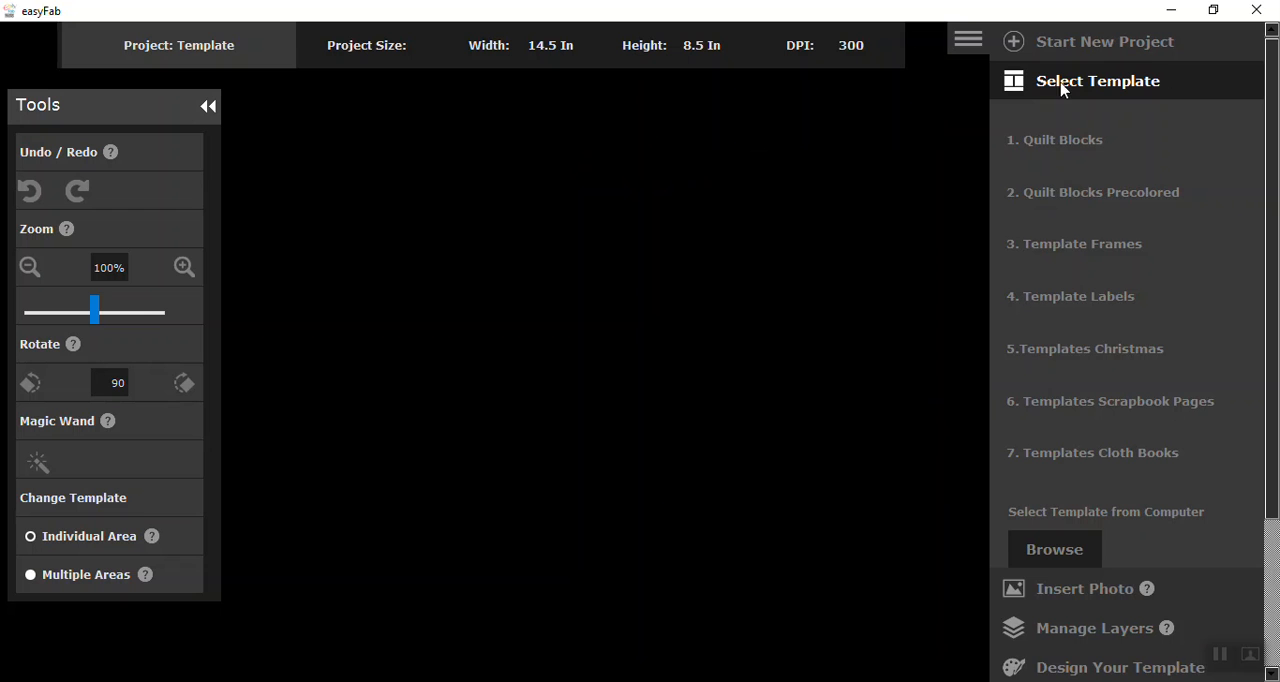
{"action": "left_click", "coordinate": [1056, 560]}
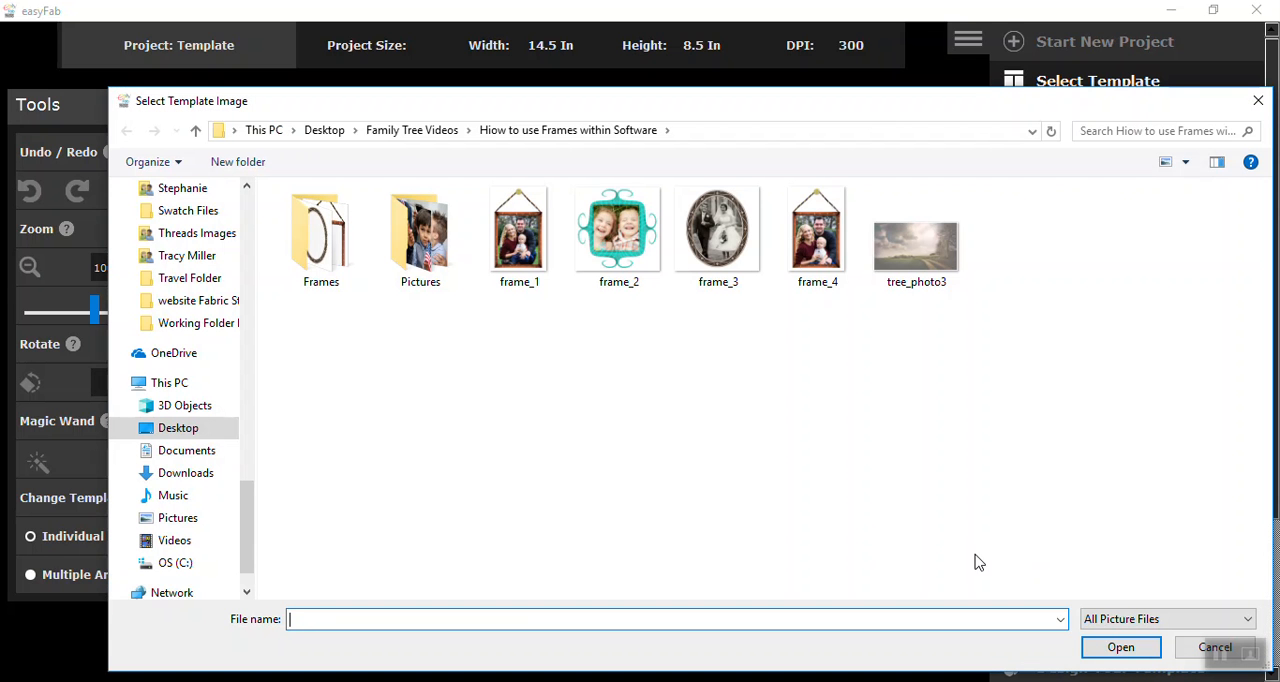
{"action": "left_click", "coordinate": [317, 276]}
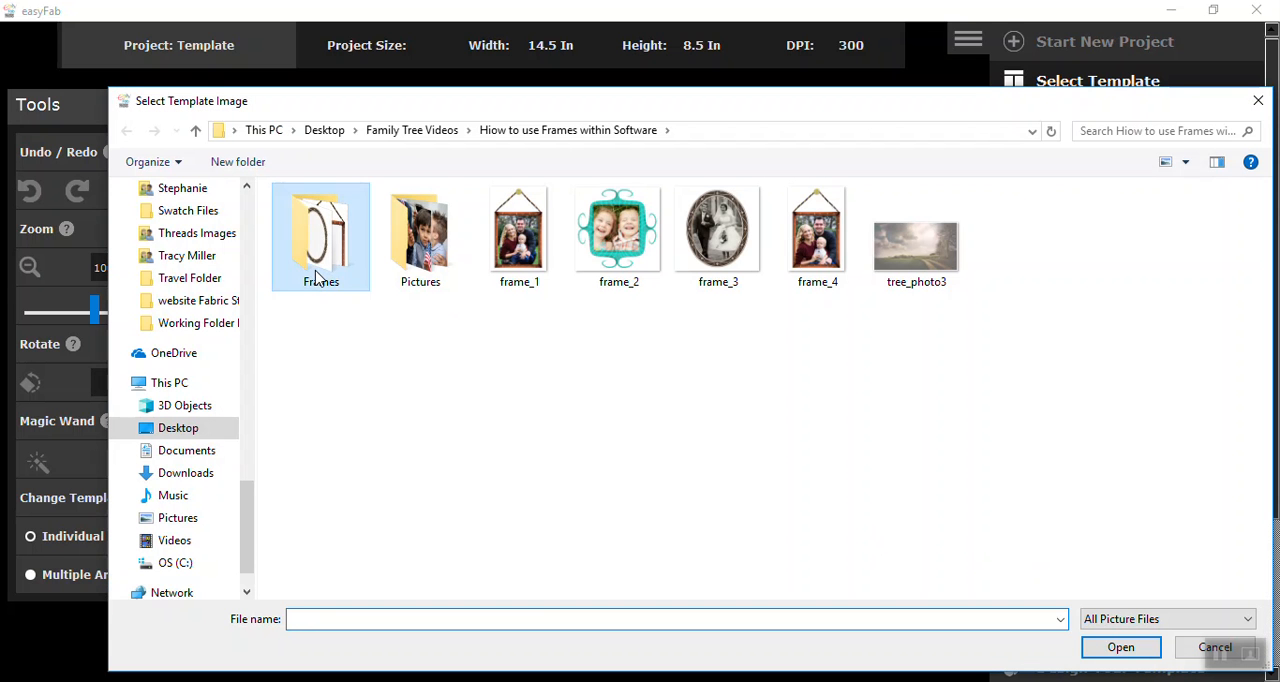
{"action": "double_click", "coordinate": [317, 276]}
{"action": "left_click", "coordinate": [348, 265]}
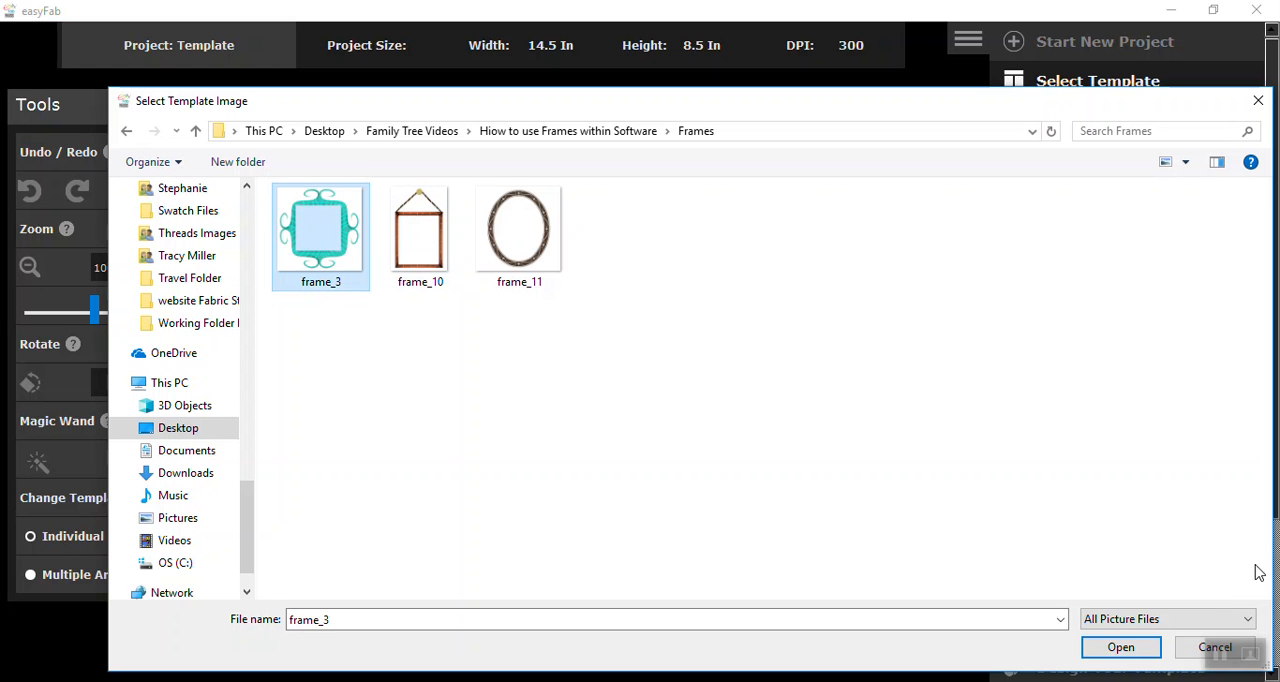
{"action": "left_click", "coordinate": [1113, 650]}
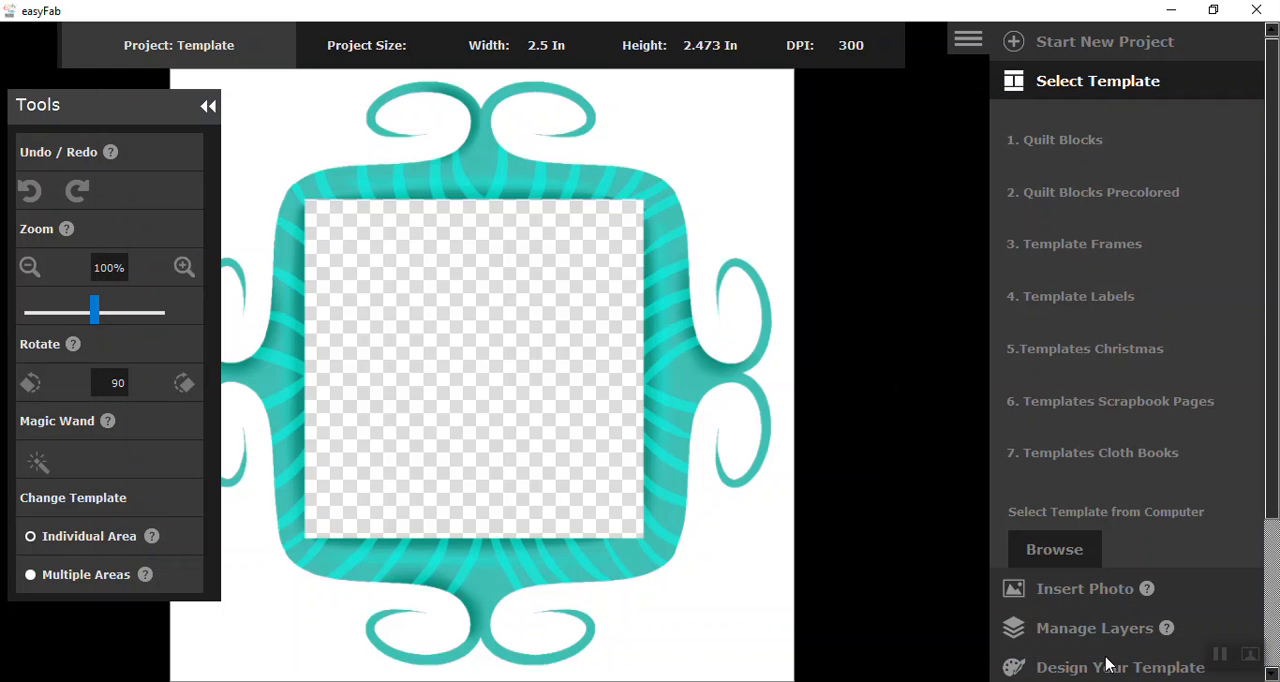
{"action": "left_click_drag", "start_coordinate": [134, 126], "coordinate": [119, 122]}
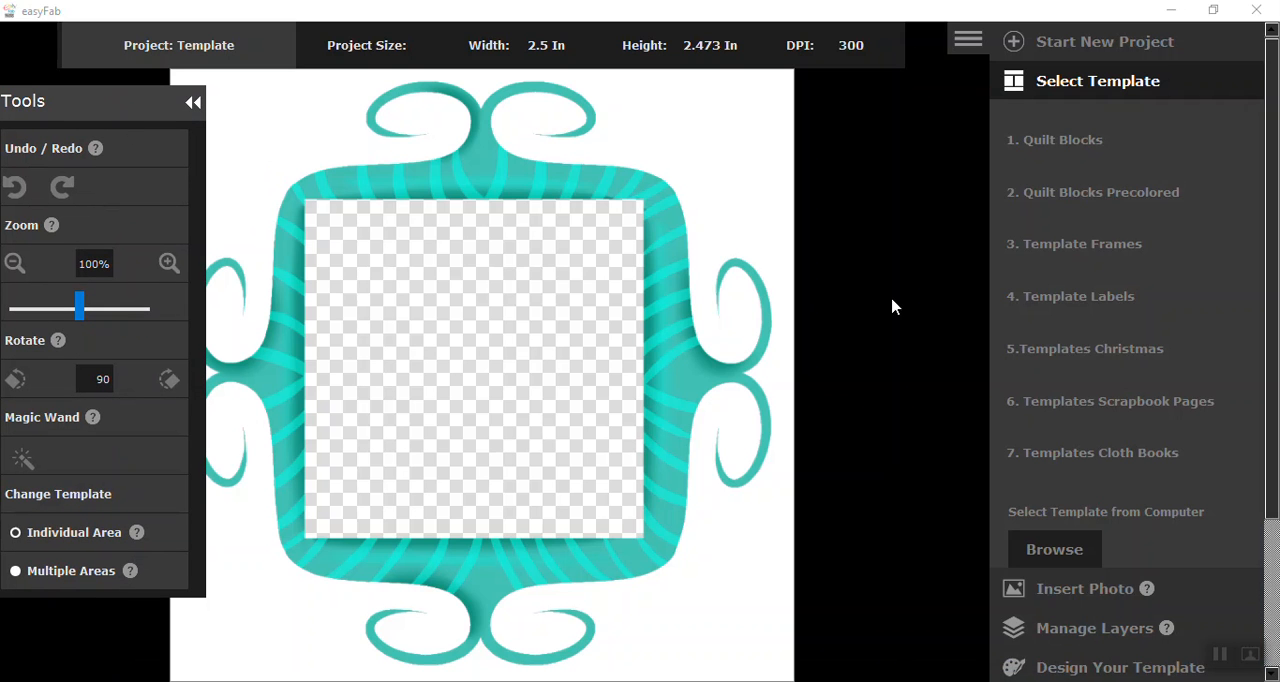
Insert the Children-families photo from the Pictures folder into the turquoise frame project
{"action": "left_click", "coordinate": [1075, 592]}
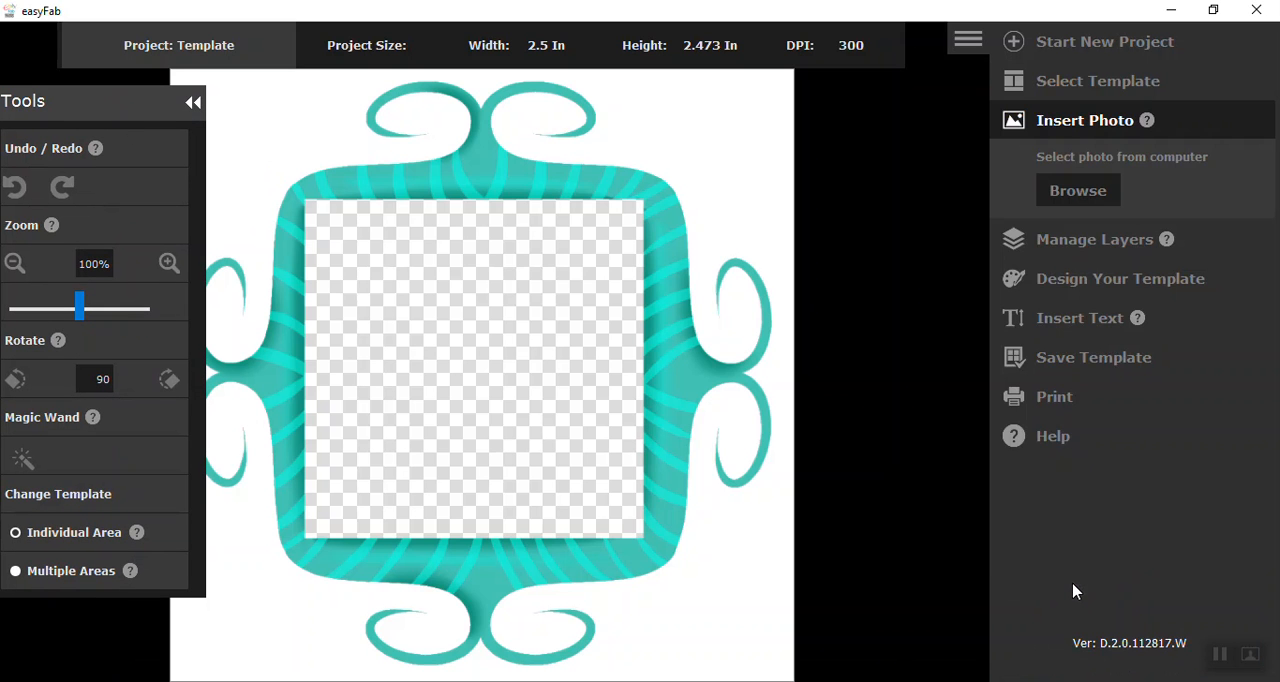
{"action": "left_click", "coordinate": [1086, 197]}
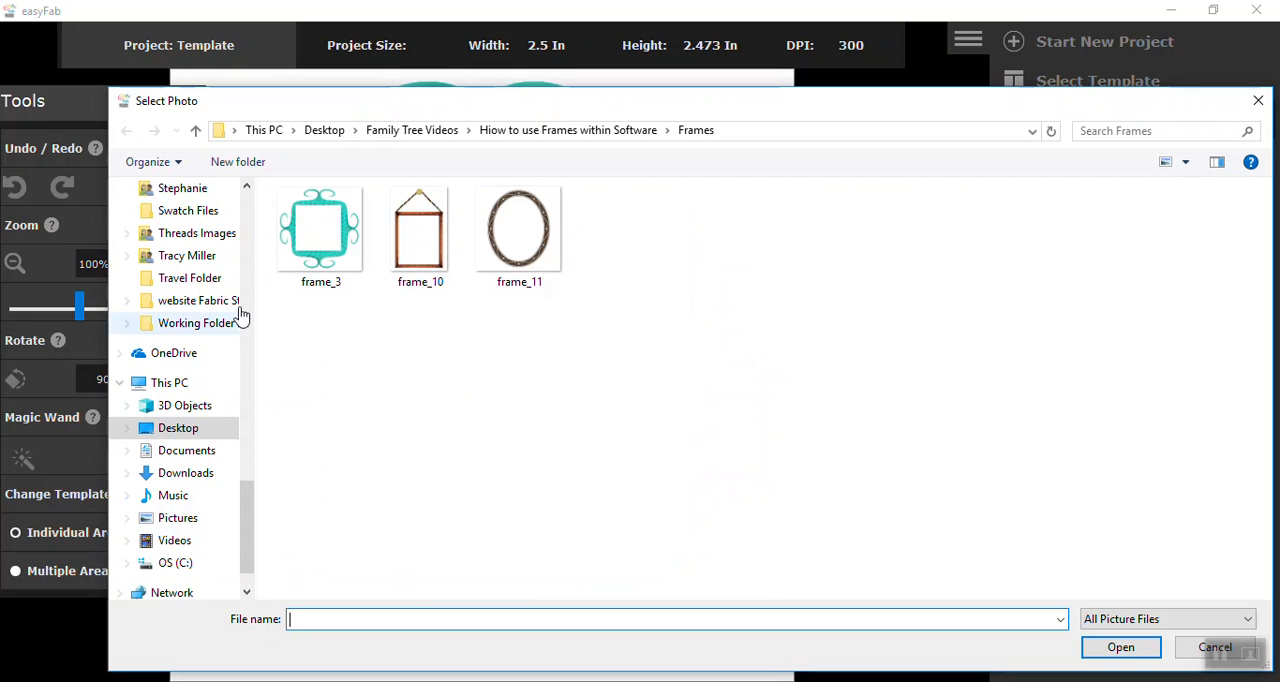
{"action": "left_click", "coordinate": [500, 131]}
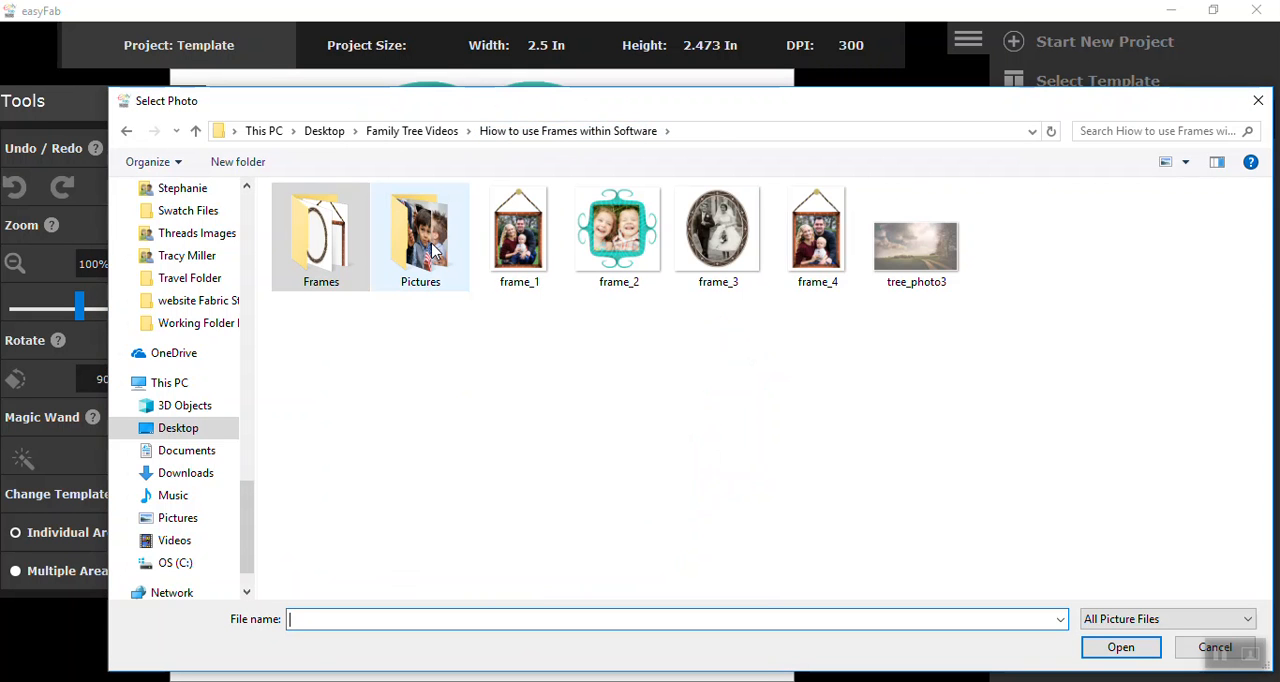
{"action": "double_click", "coordinate": [433, 250]}
{"action": "left_click", "coordinate": [433, 250]}
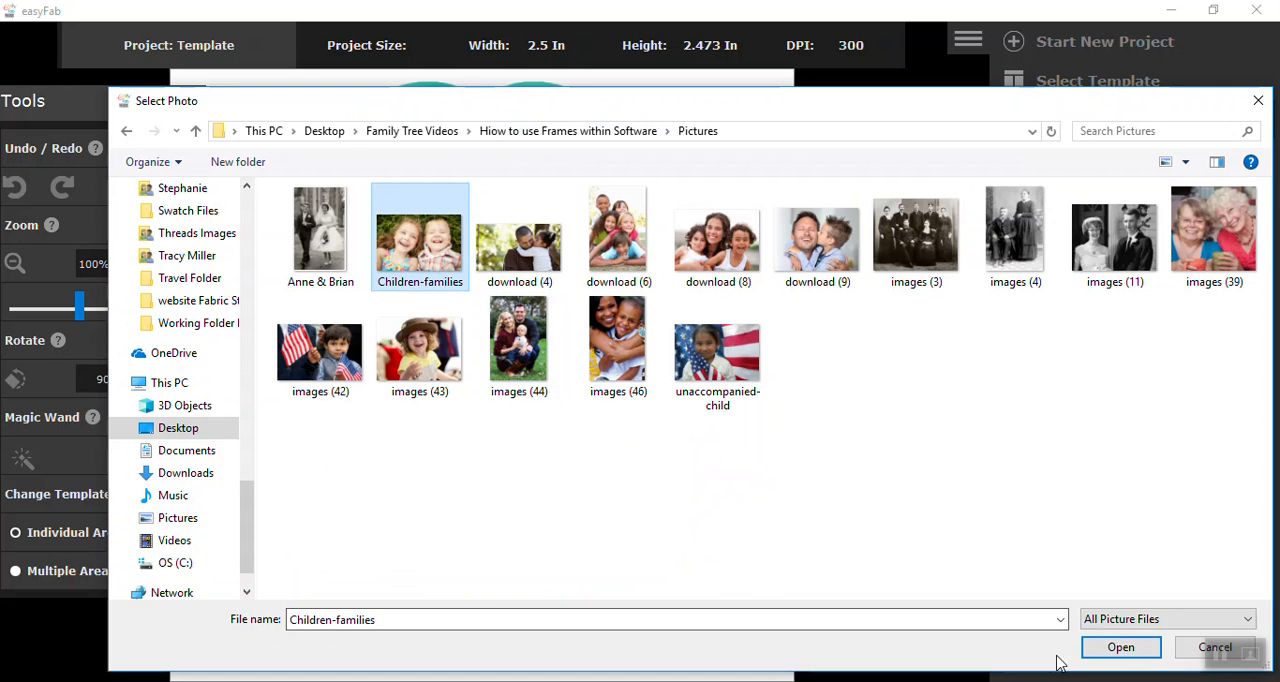
{"action": "left_click", "coordinate": [1120, 648]}
Reduce the children's photo to 89% and position it over the turquoise frame's opening
{"action": "left_click_drag", "start_coordinate": [597, 337], "coordinate": [590, 456]}
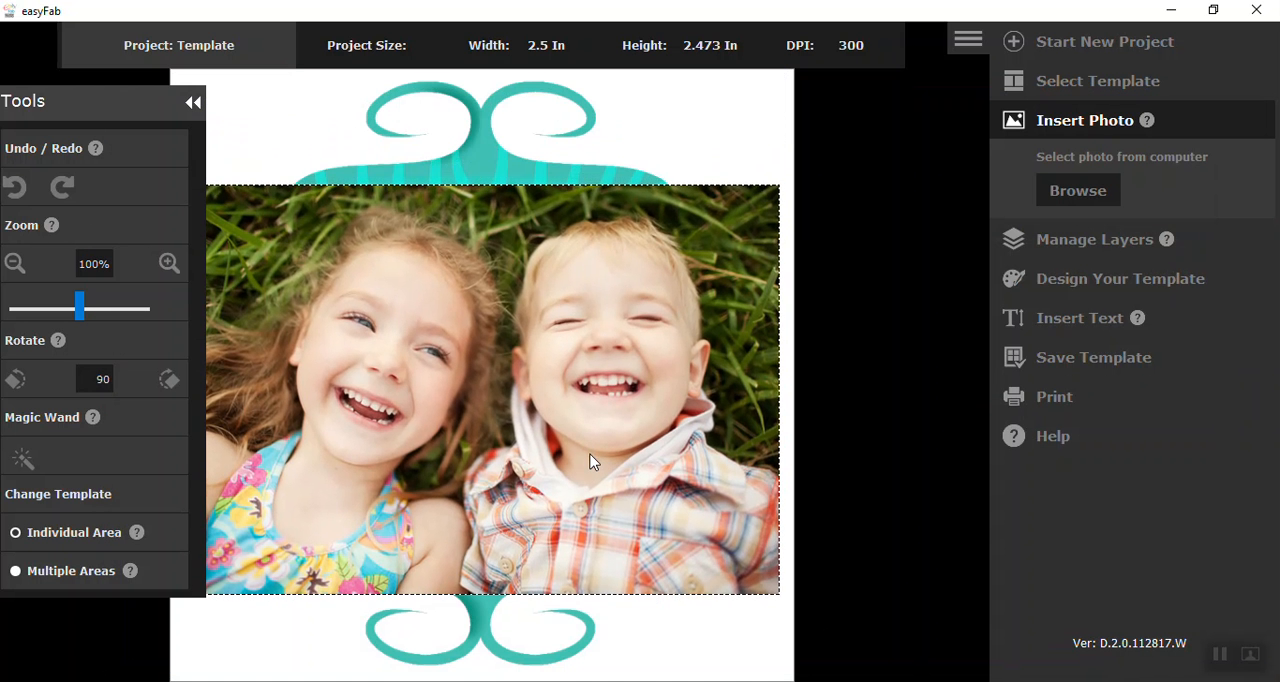
{"action": "left_click", "coordinate": [15, 263]}
{"action": "left_click_drag", "start_coordinate": [559, 366], "coordinate": [562, 346]}
{"action": "scroll", "coordinate": [563, 353], "scroll_direction": "down", "scroll_amount": 1}
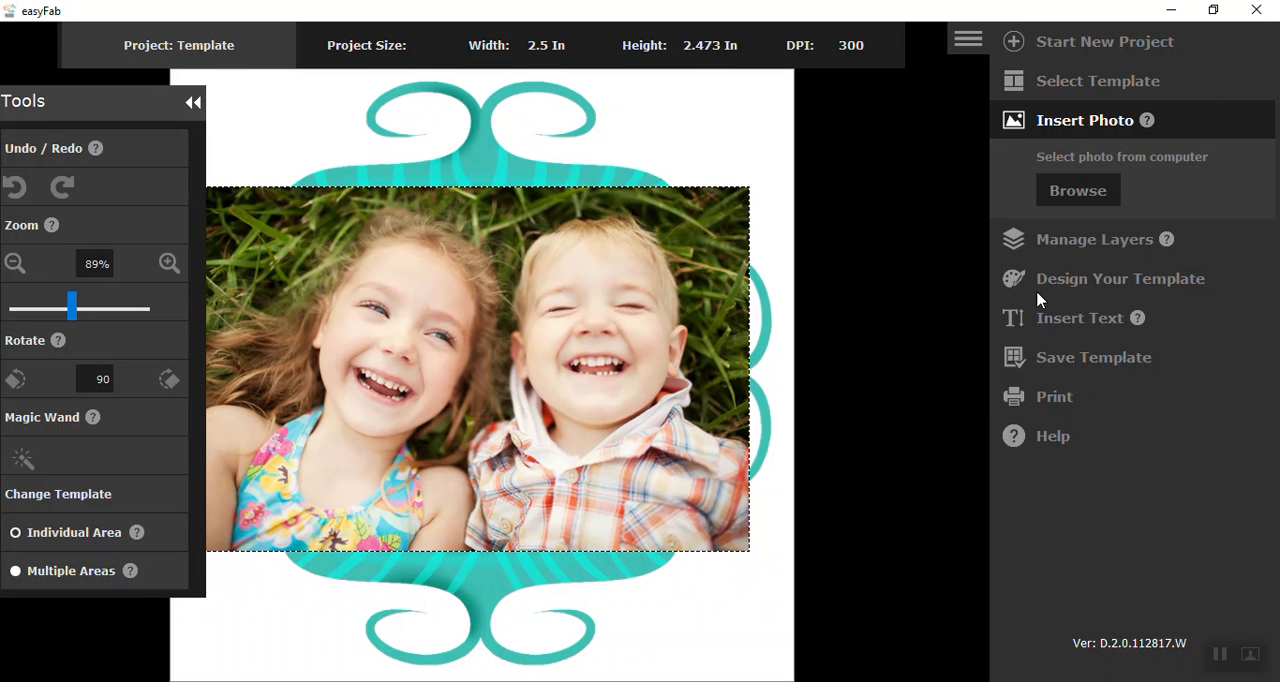
Bring the Template layer in front of the children's photo, then reposition the photo in the opening and scale it to 87%
{"action": "left_click", "coordinate": [1062, 250]}
{"action": "left_click", "coordinate": [1010, 233]}
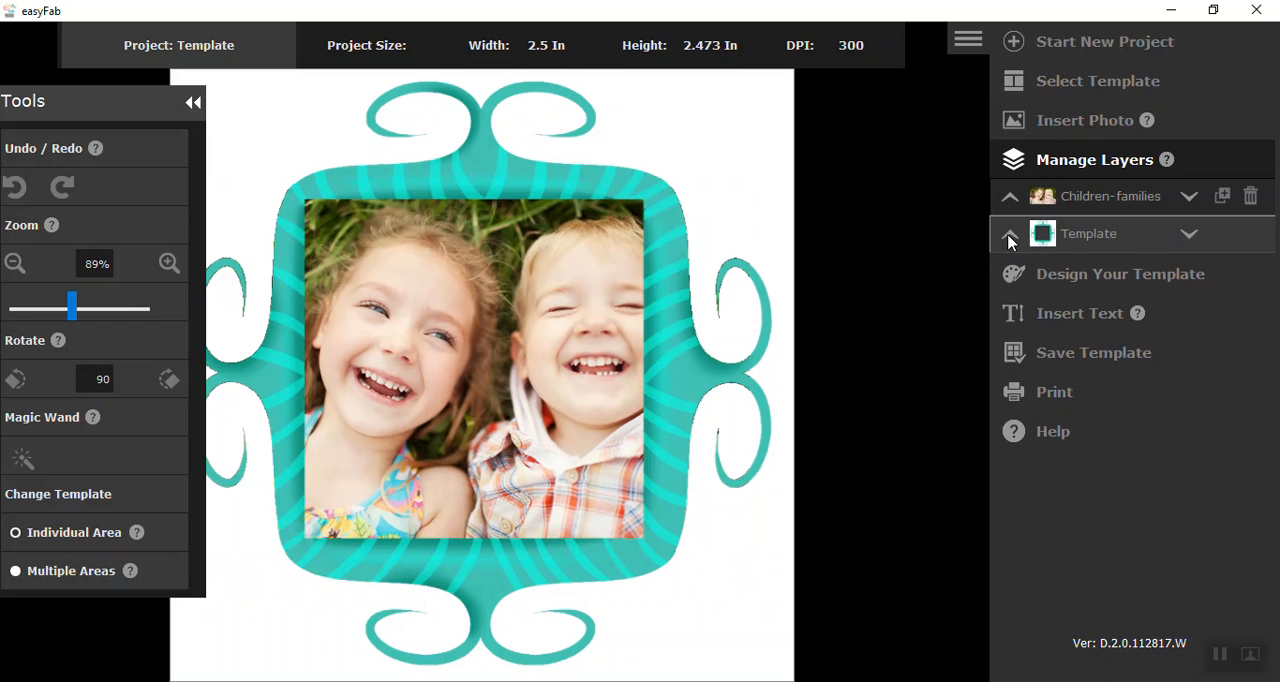
{"action": "left_click_drag", "start_coordinate": [450, 436], "coordinate": [417, 441]}
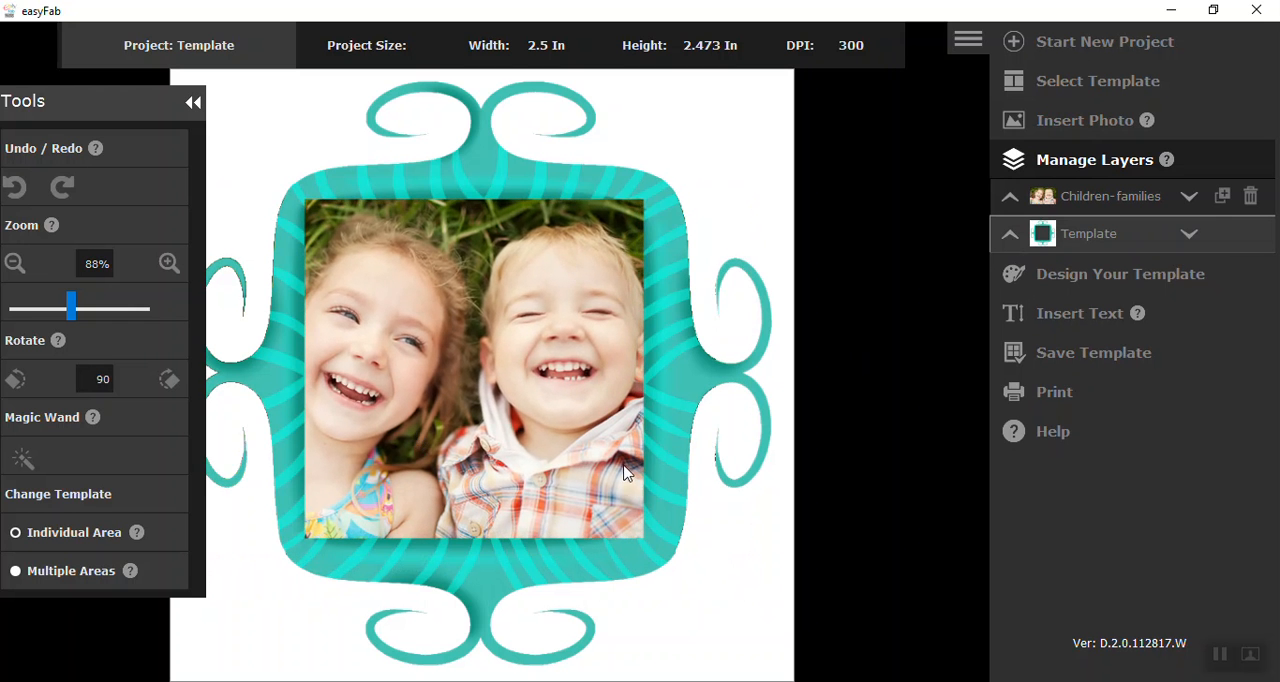
{"action": "scroll", "coordinate": [572, 465], "scroll_direction": "down", "scroll_amount": 1}
{"action": "scroll", "coordinate": [572, 465], "scroll_direction": "down", "scroll_amount": 1}
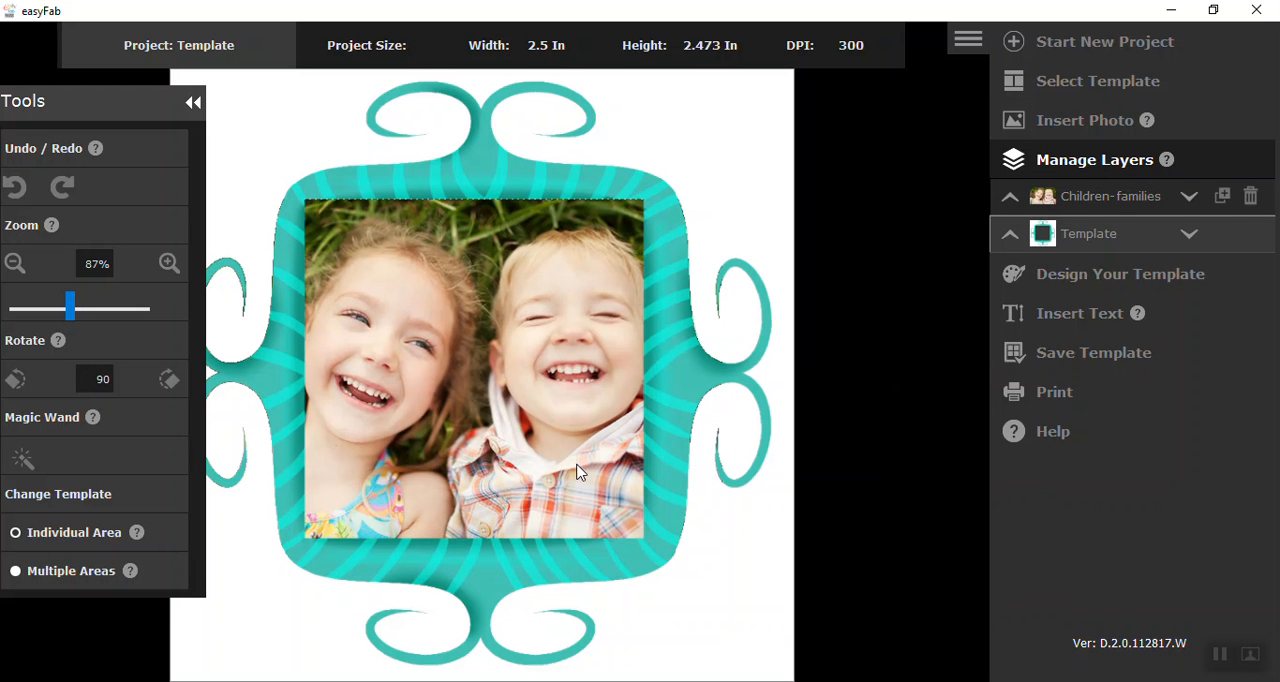
Save the framed children's photo as PNG file frame_5 in the Desktop folder Family Tree Videos, subfolder Hiow to use Frames within Software
{"action": "left_click", "coordinate": [1058, 358]}
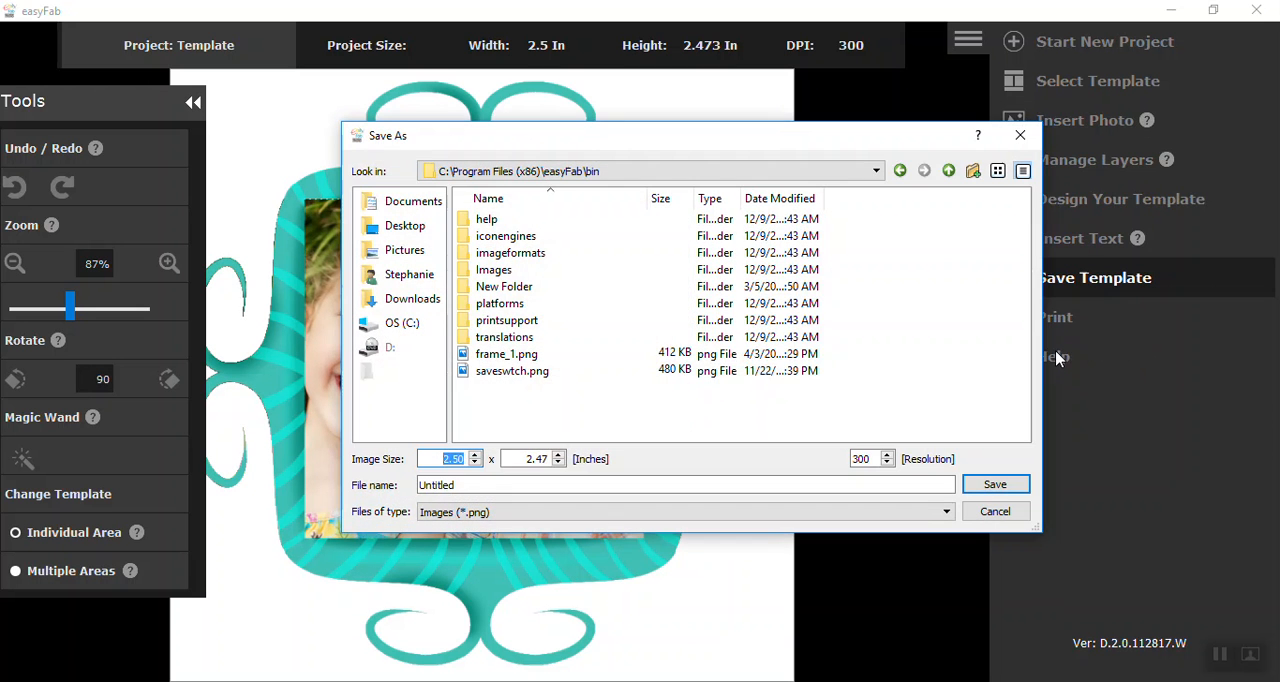
{"action": "left_click", "coordinate": [400, 226]}
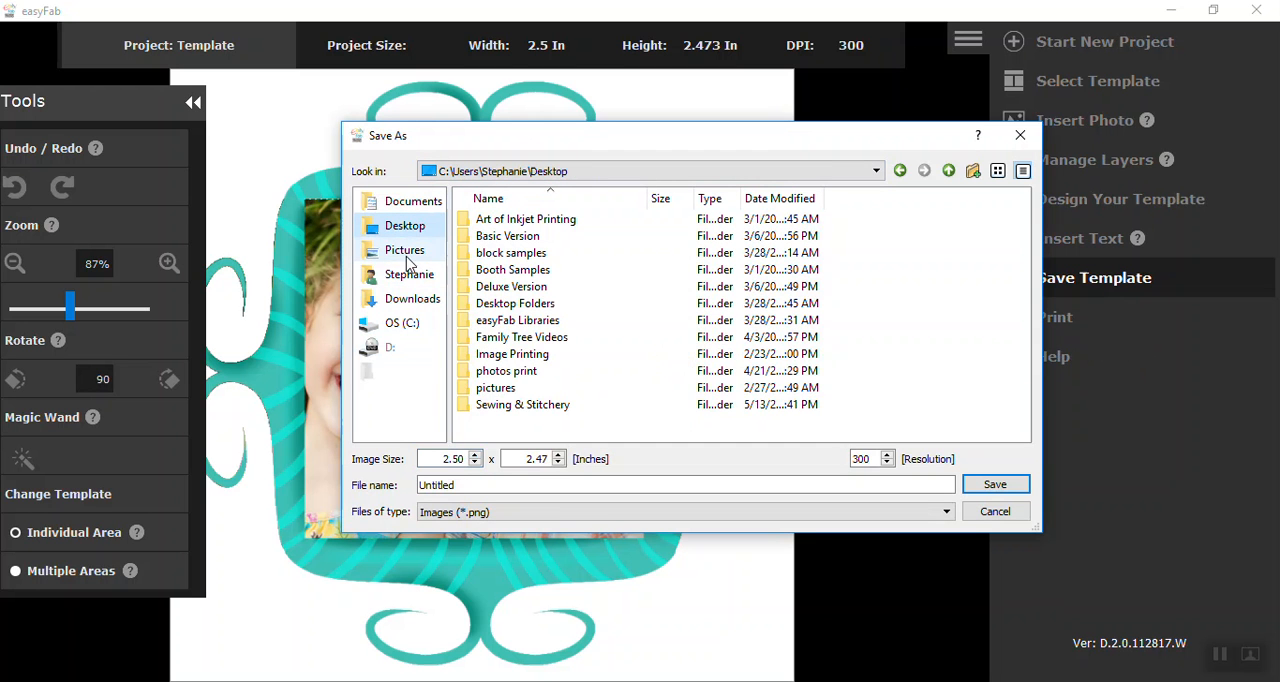
{"action": "double_click", "coordinate": [497, 340]}
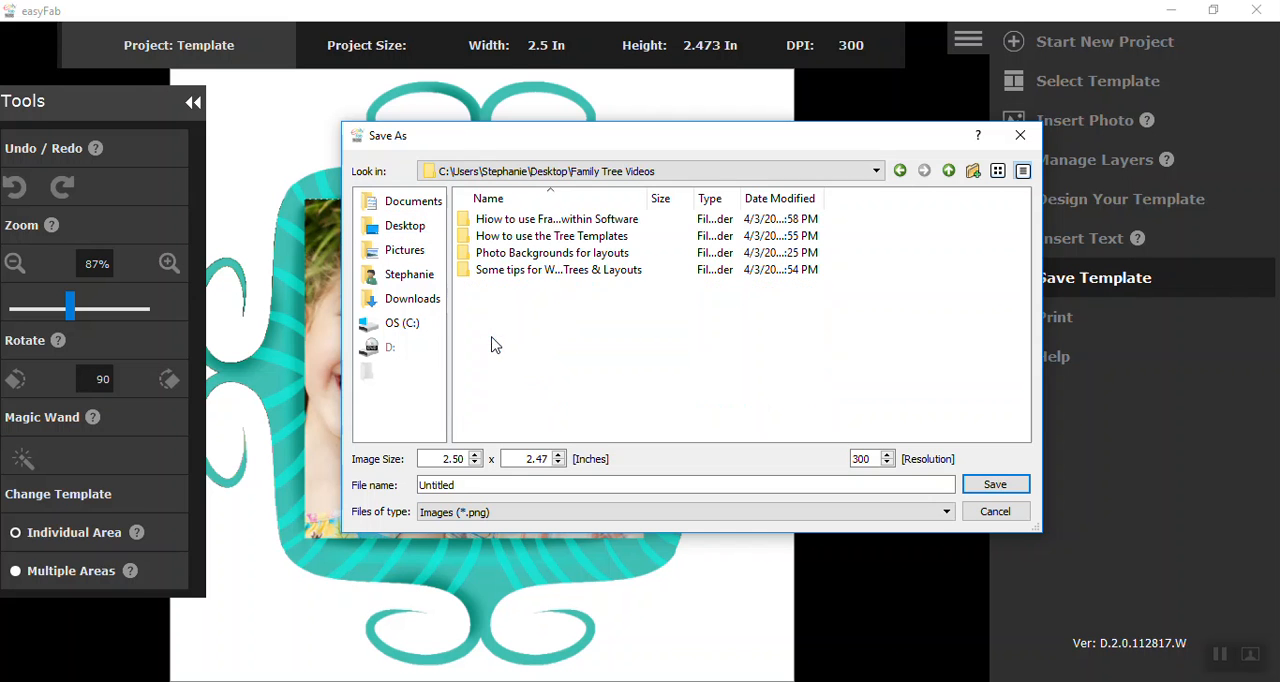
{"action": "double_click", "coordinate": [548, 222]}
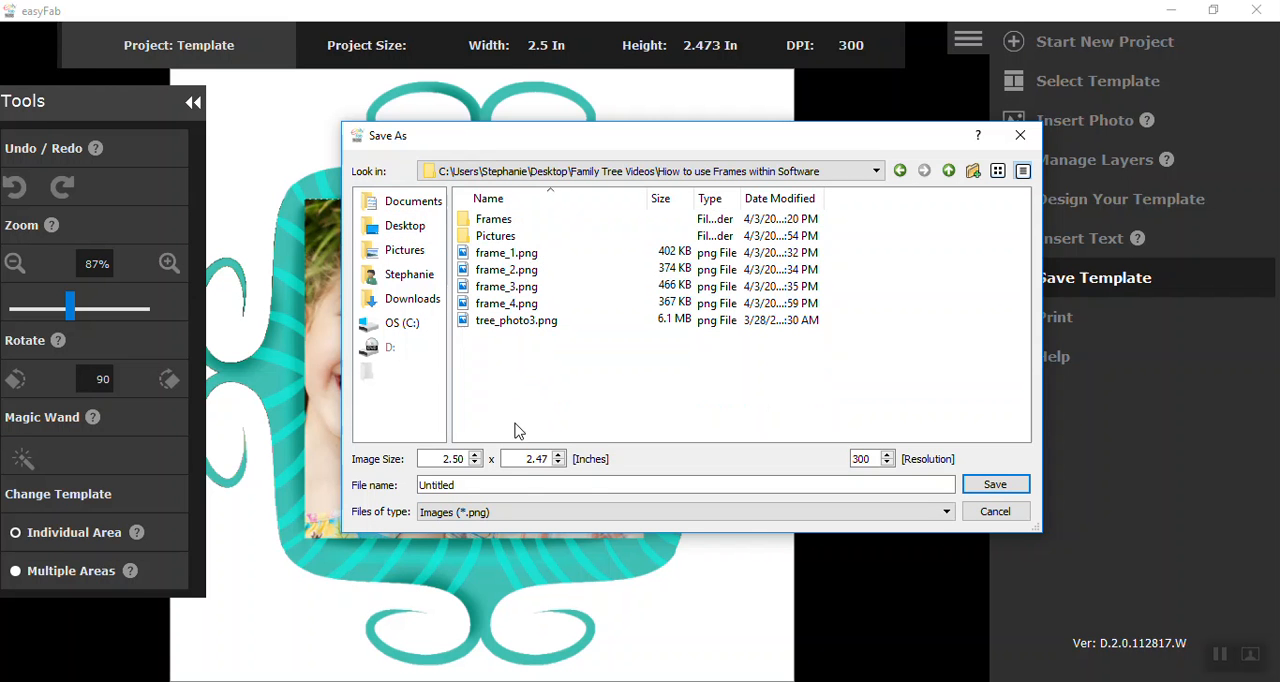
{"action": "left_click", "coordinate": [456, 486]}
{"action": "left_click_drag", "start_coordinate": [456, 486], "coordinate": [406, 487]}
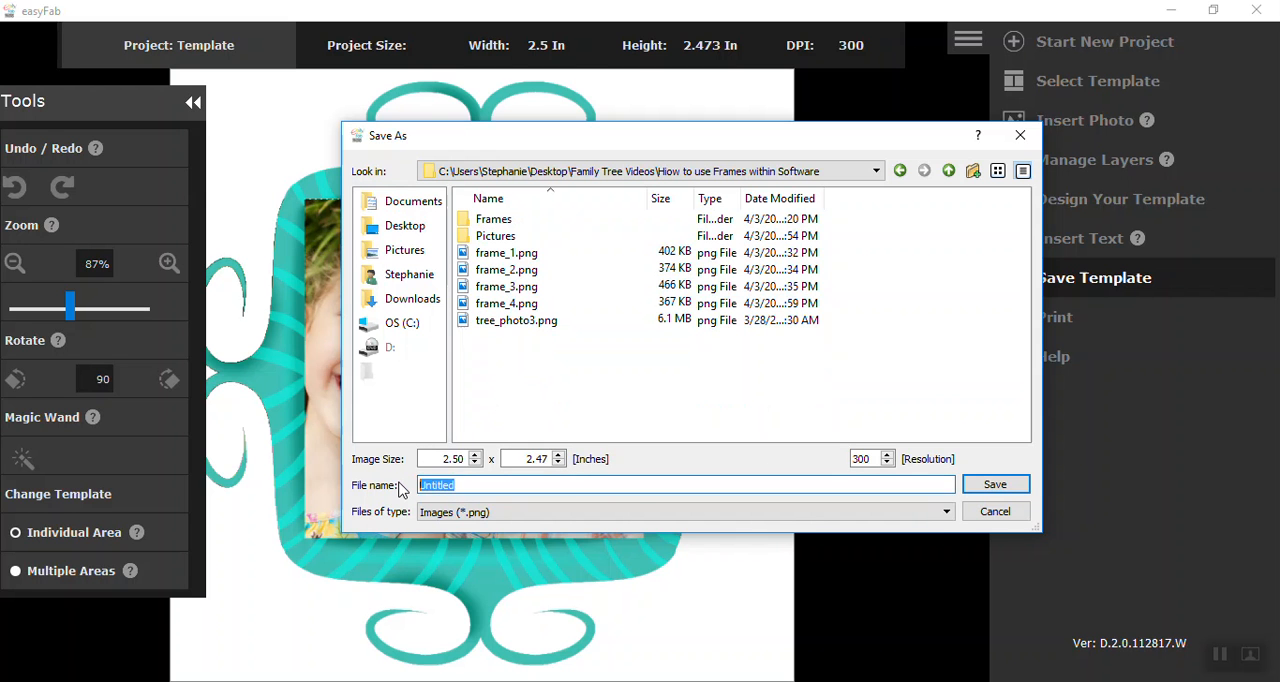
{"action": "type", "text": "frame_5"}
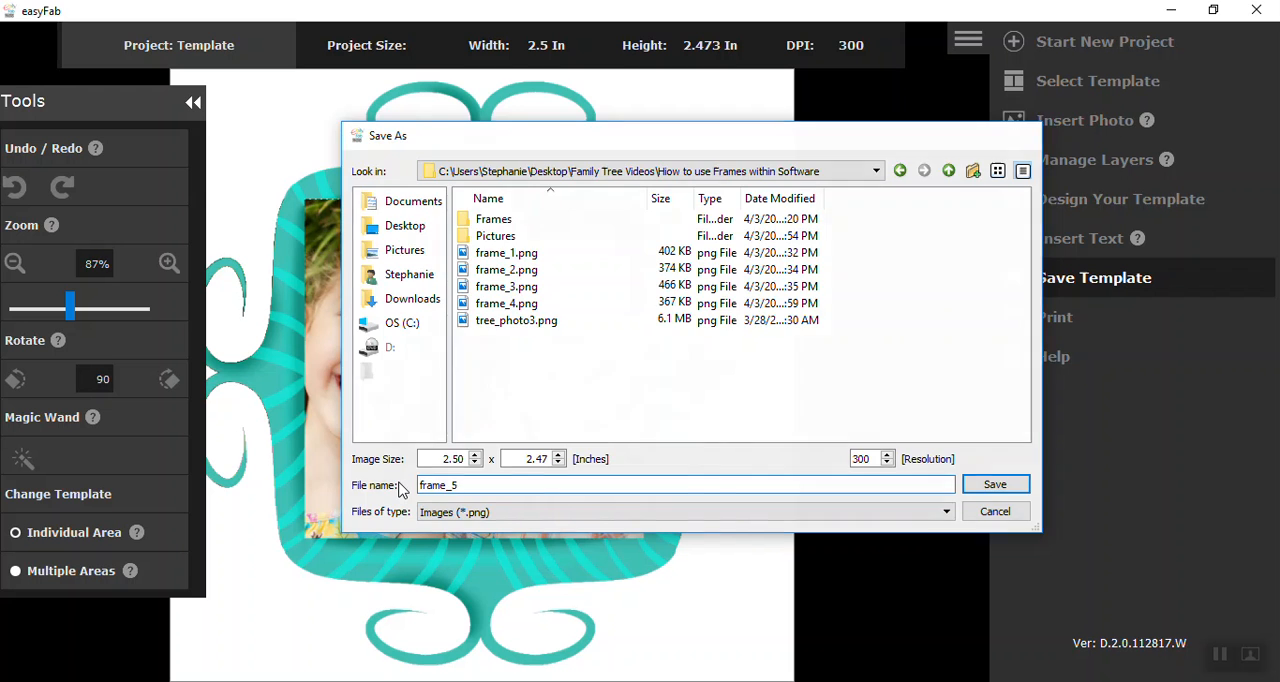
{"action": "key", "text": "Return"}
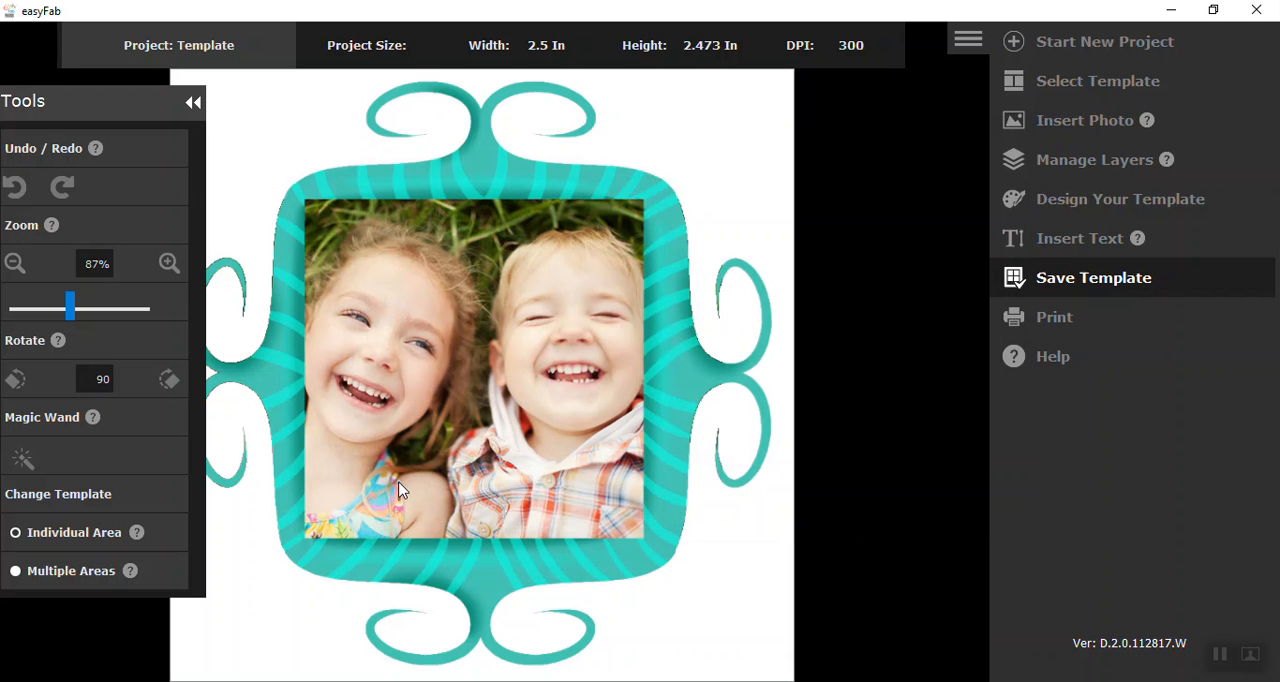
Start another Template project and load the saved frame_5 image from the computer as its template
{"action": "left_click", "coordinate": [1021, 44]}
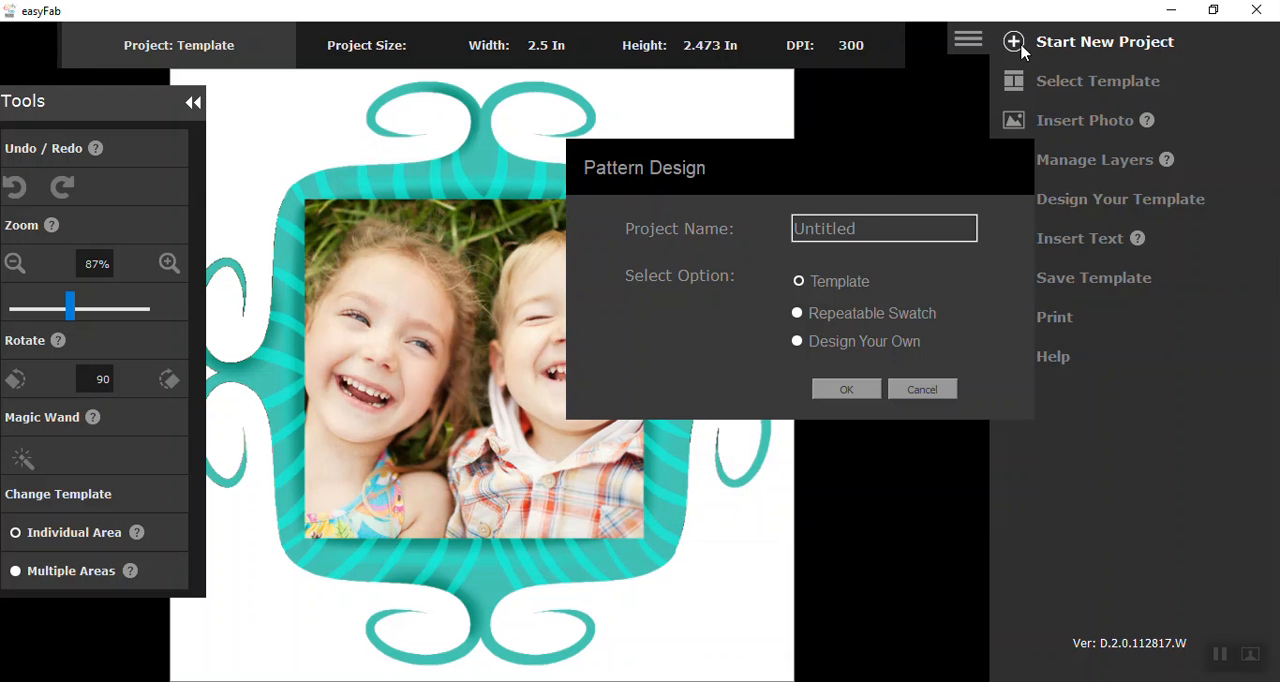
{"action": "left_click", "coordinate": [843, 390]}
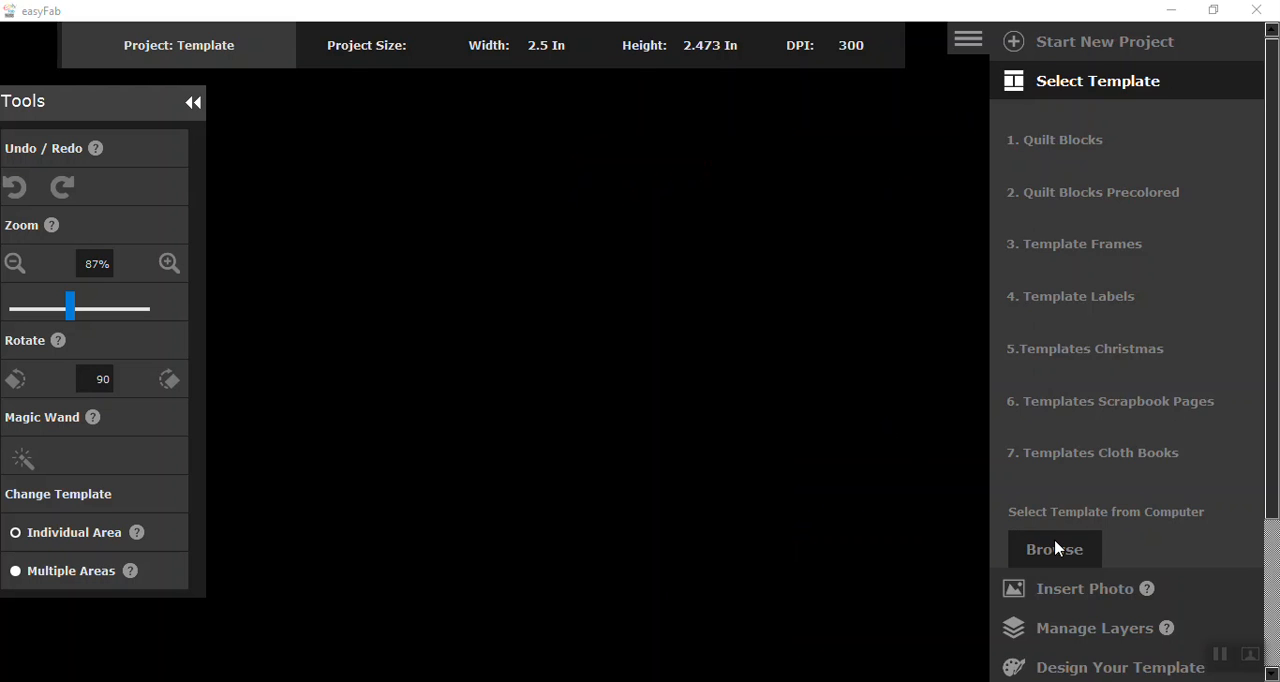
{"action": "left_click", "coordinate": [1055, 549]}
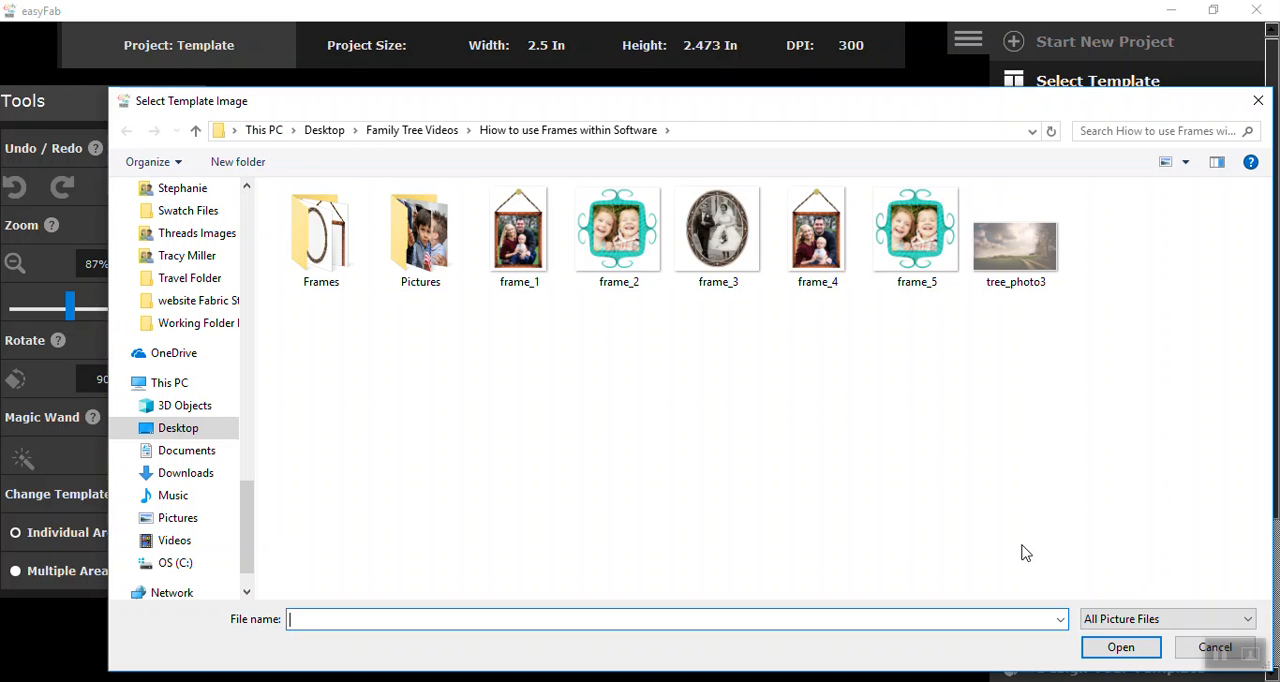
{"action": "left_click", "coordinate": [899, 256]}
{"action": "left_click", "coordinate": [1121, 647]}
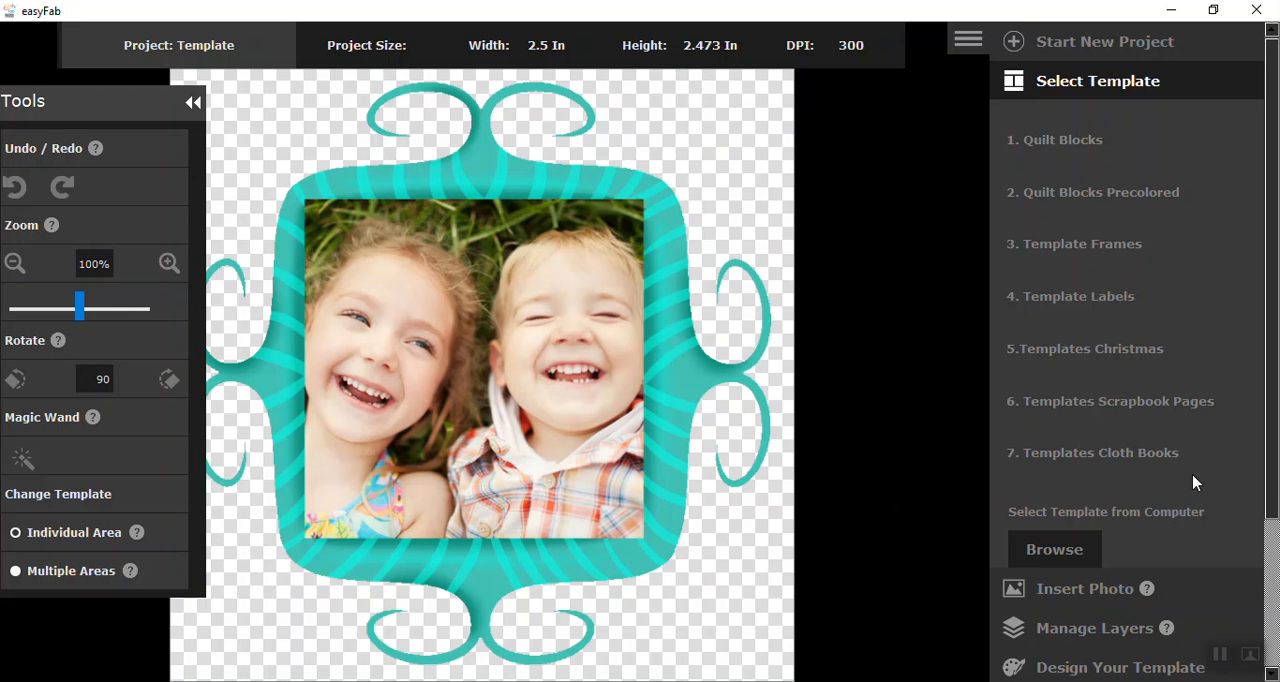
Save the transparent-background version over frame_5.png in the Hiow to use Frames within Software folder, confirming the replacement
{"action": "left_click_drag", "start_coordinate": [1270, 468], "coordinate": [1262, 565]}
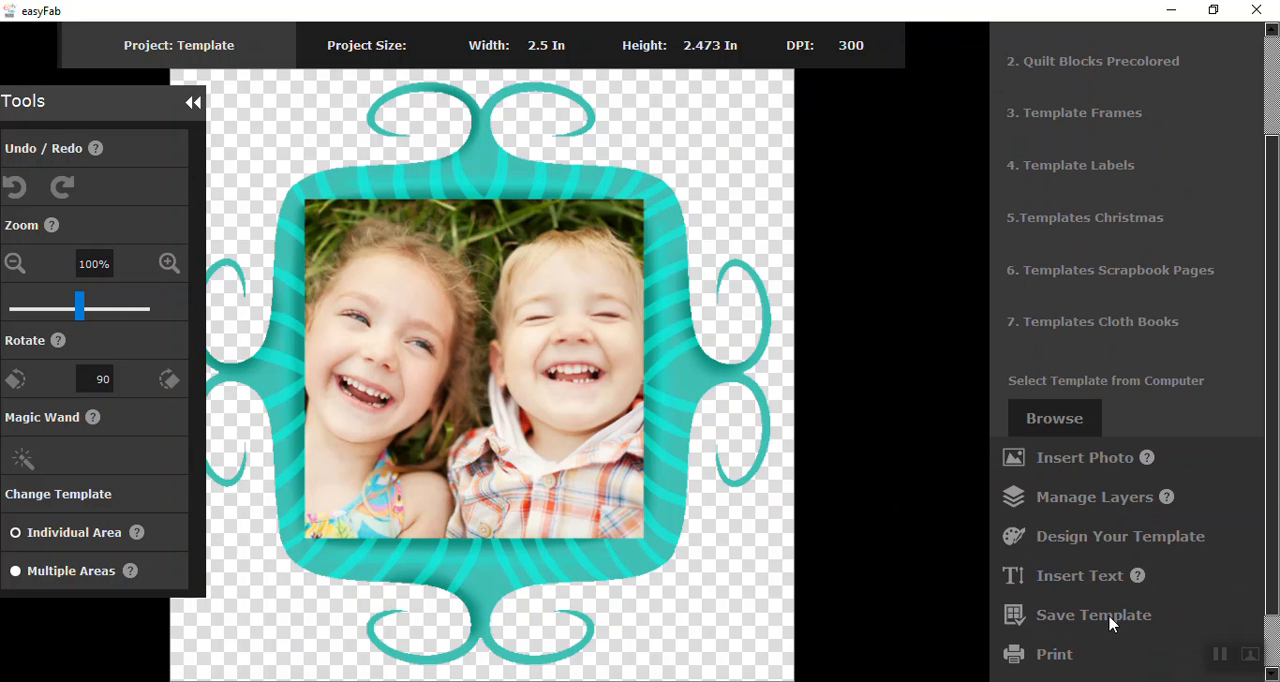
{"action": "left_click", "coordinate": [1095, 615]}
{"action": "double_click", "coordinate": [479, 485]}
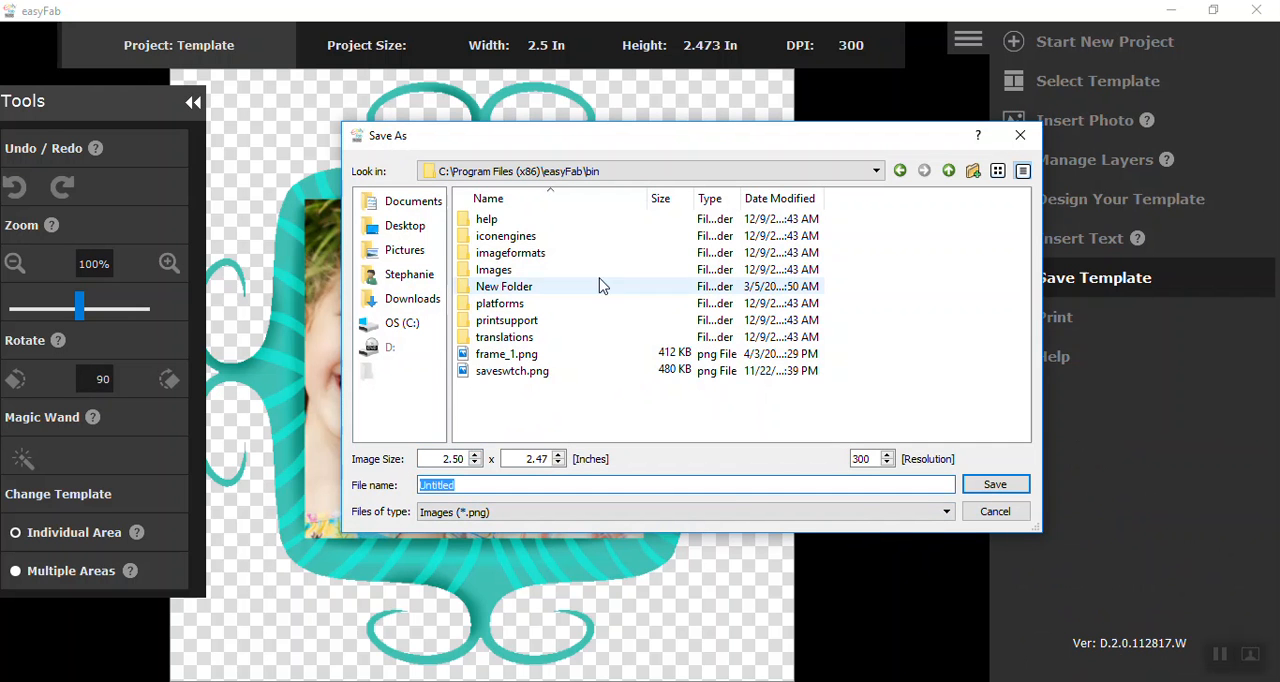
{"action": "left_click", "coordinate": [405, 226]}
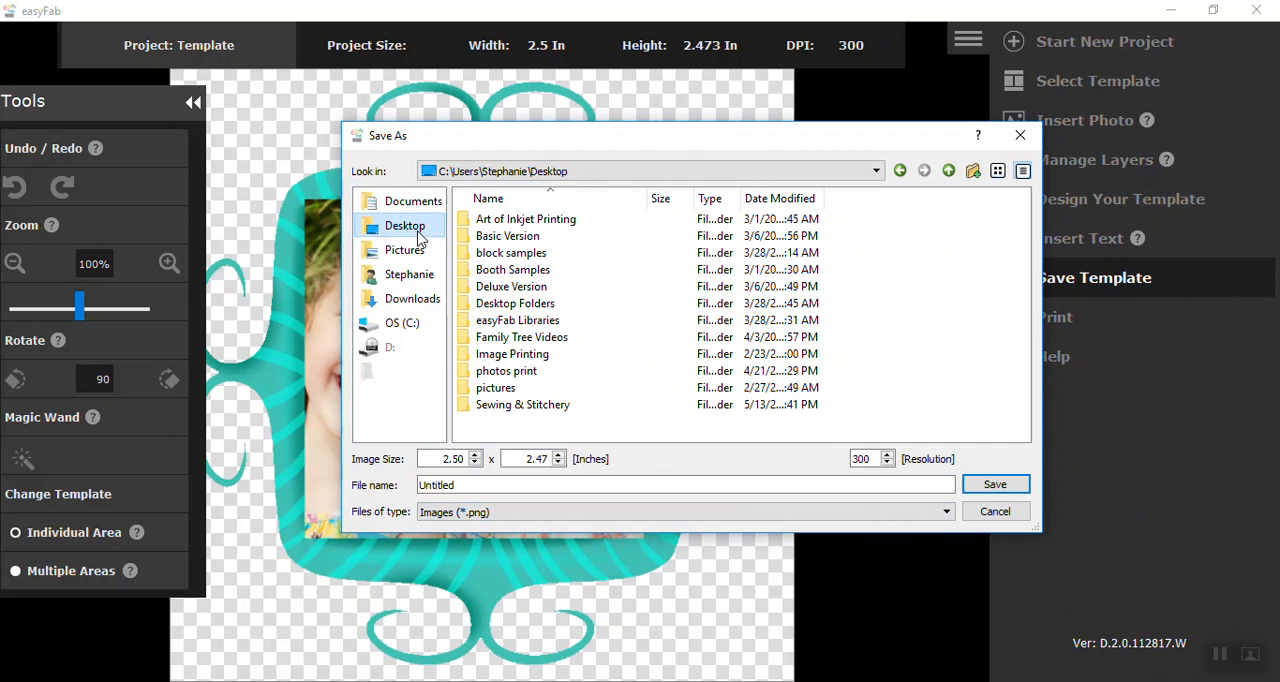
{"action": "double_click", "coordinate": [506, 340]}
{"action": "double_click", "coordinate": [545, 222]}
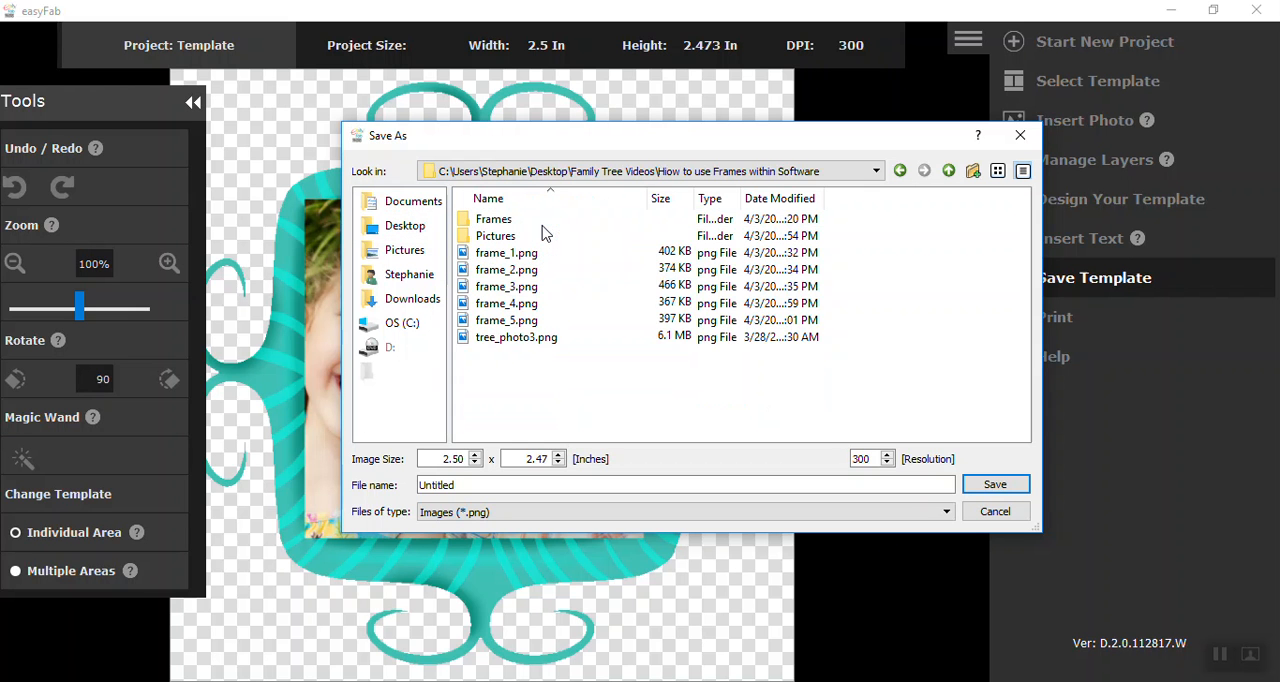
{"action": "left_click", "coordinate": [515, 321]}
{"action": "left_click", "coordinate": [990, 486]}
{"action": "left_click", "coordinate": [665, 362]}
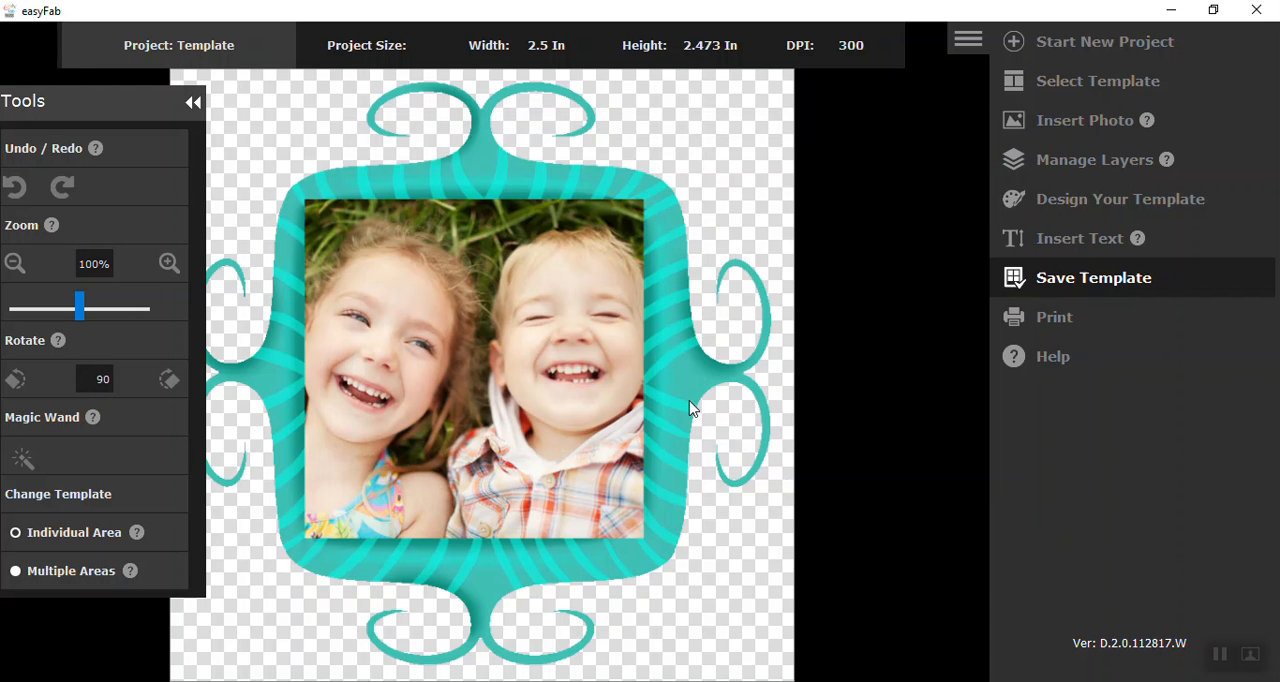